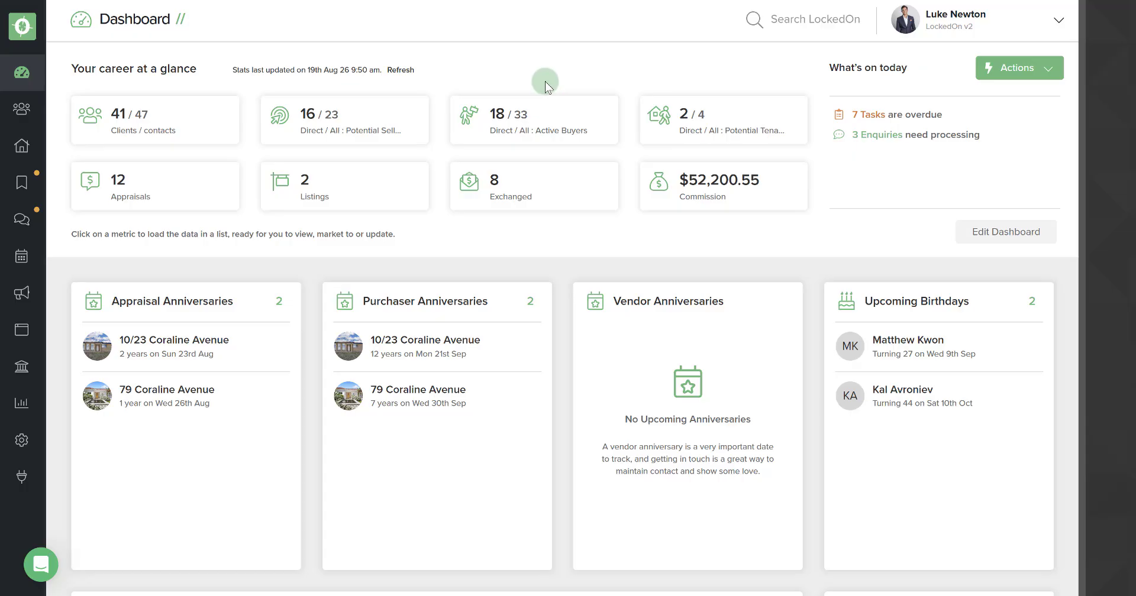
Open the properties list and remove the filter already applied to it
{"action": "left_click", "coordinate": [34, 150]}
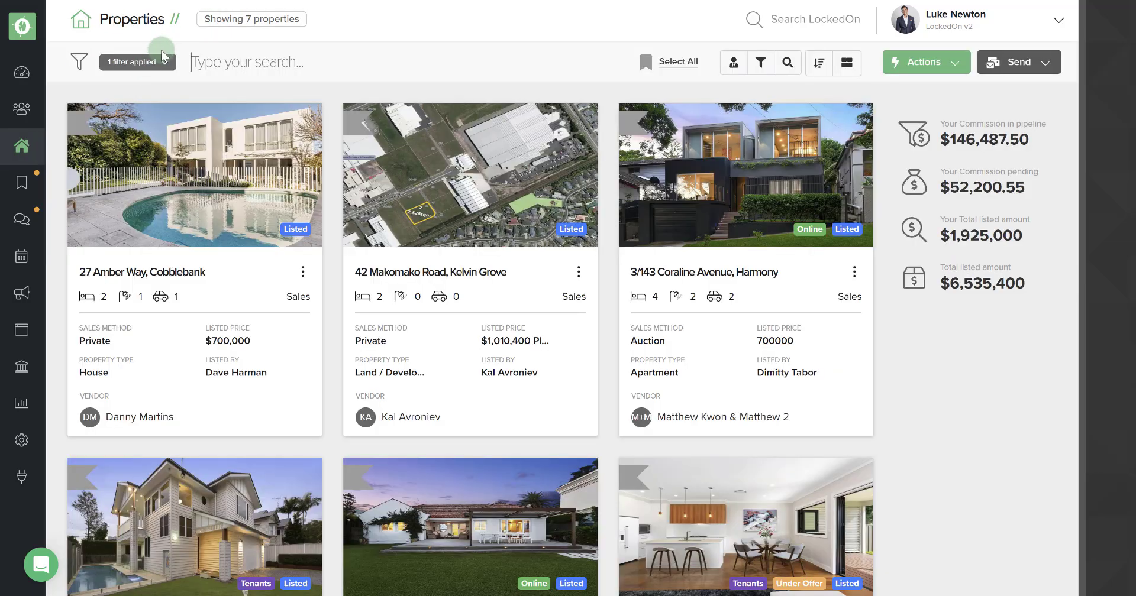
{"action": "left_click", "coordinate": [162, 59]}
{"action": "left_click", "coordinate": [121, 125]}
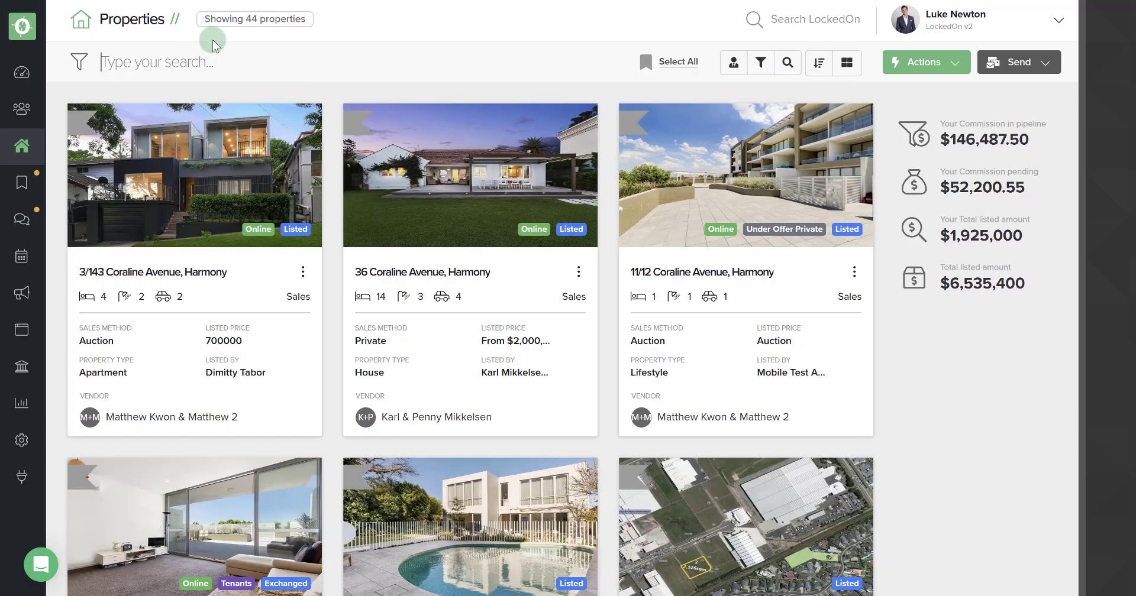
Open the Property Details filter among the saved property searches
{"action": "left_click", "coordinate": [789, 65]}
{"action": "scroll", "coordinate": [914, 269], "scroll_direction": "down", "scroll_amount": 4}
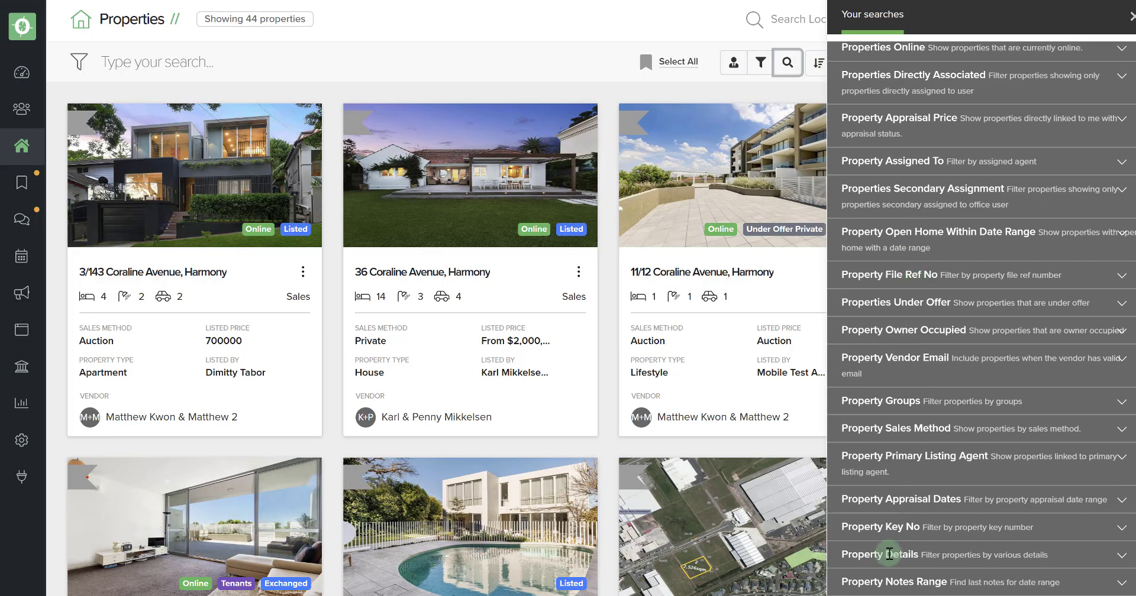
{"action": "left_click", "coordinate": [889, 554]}
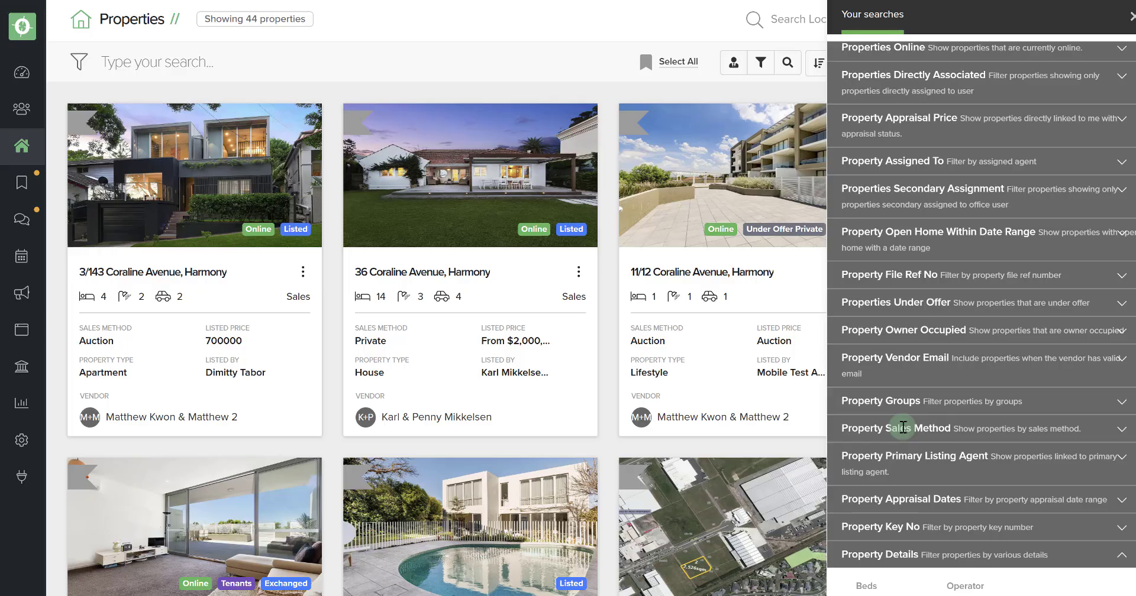
{"action": "scroll", "coordinate": [903, 428], "scroll_direction": "down", "scroll_amount": 8}
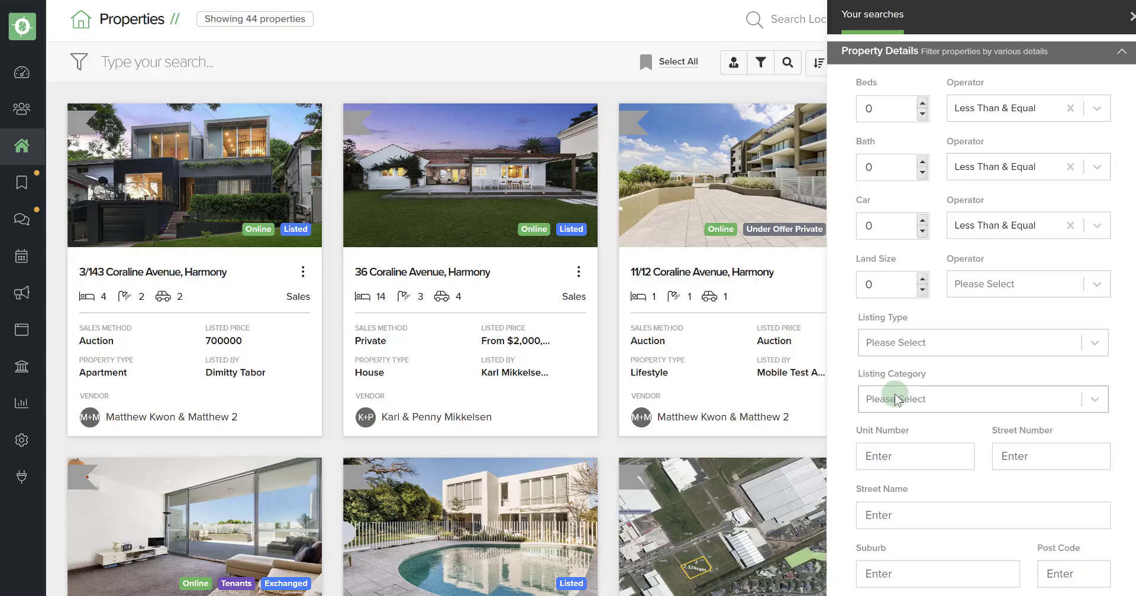
{"action": "scroll", "coordinate": [896, 400], "scroll_direction": "down", "scroll_amount": 4}
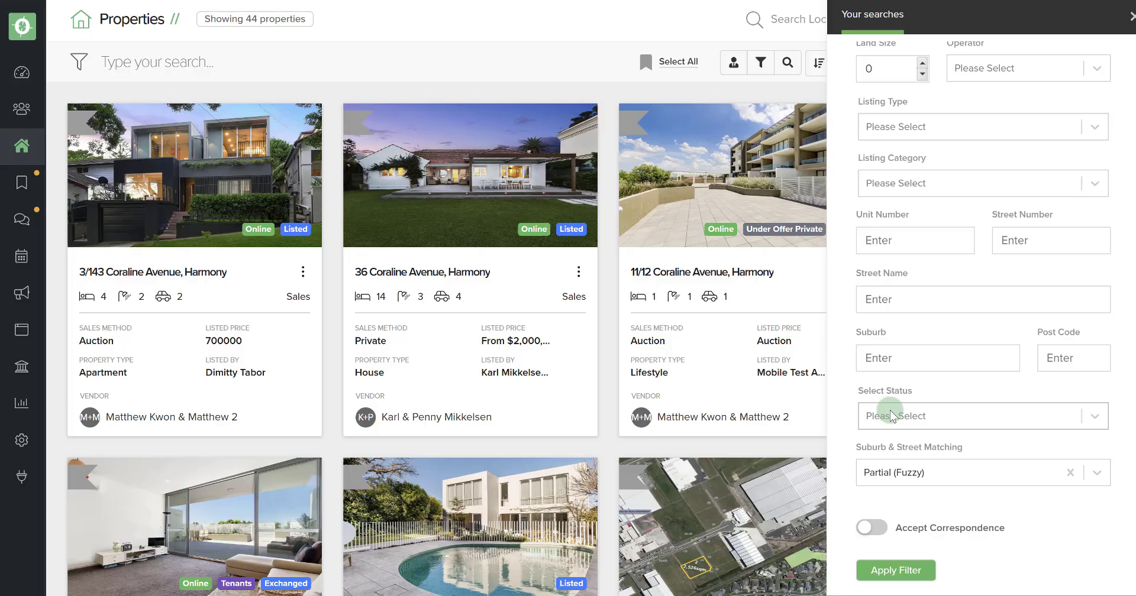
Filter the properties by the statuses Potential and Appraised, leaving the suburb and street name blank
{"action": "left_click", "coordinate": [892, 416]}
{"action": "left_click", "coordinate": [885, 472]}
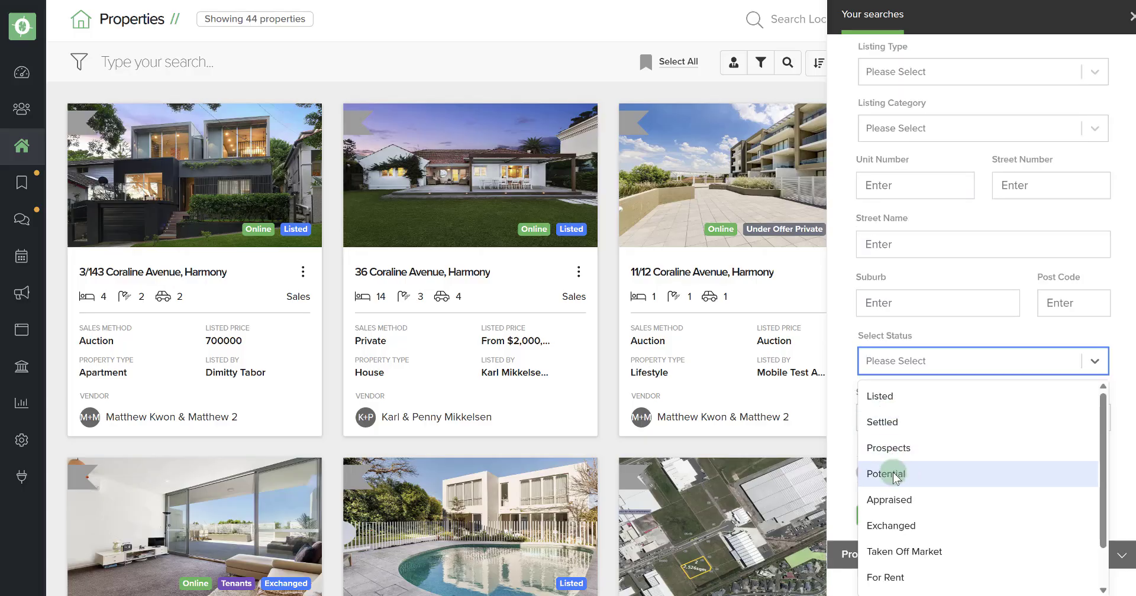
{"action": "left_click", "coordinate": [942, 401]}
{"action": "left_click", "coordinate": [894, 475]}
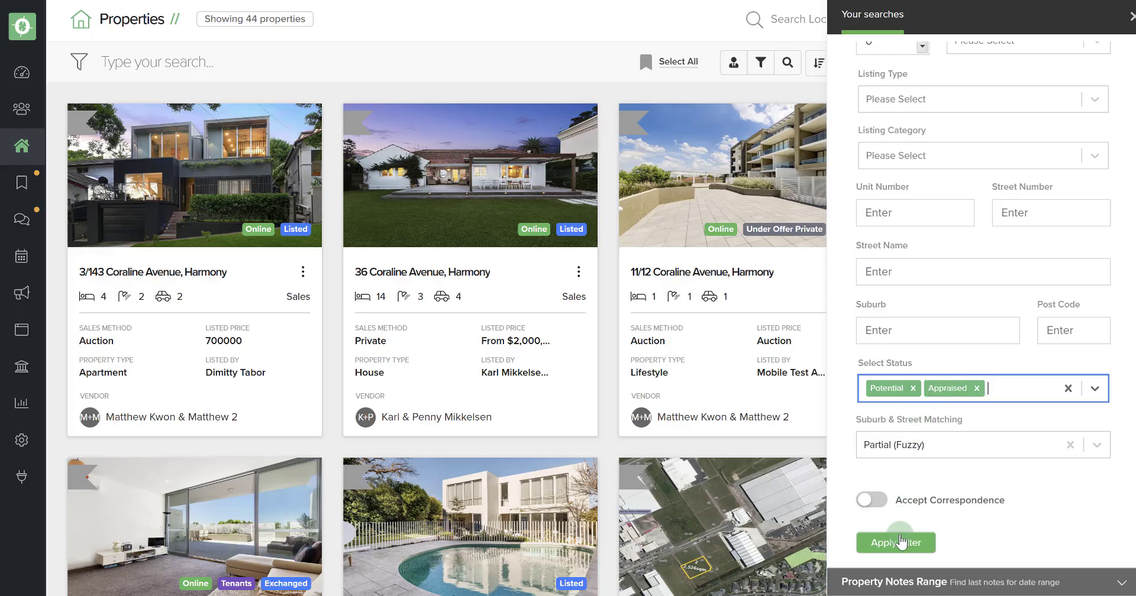
{"action": "left_click", "coordinate": [893, 331]}
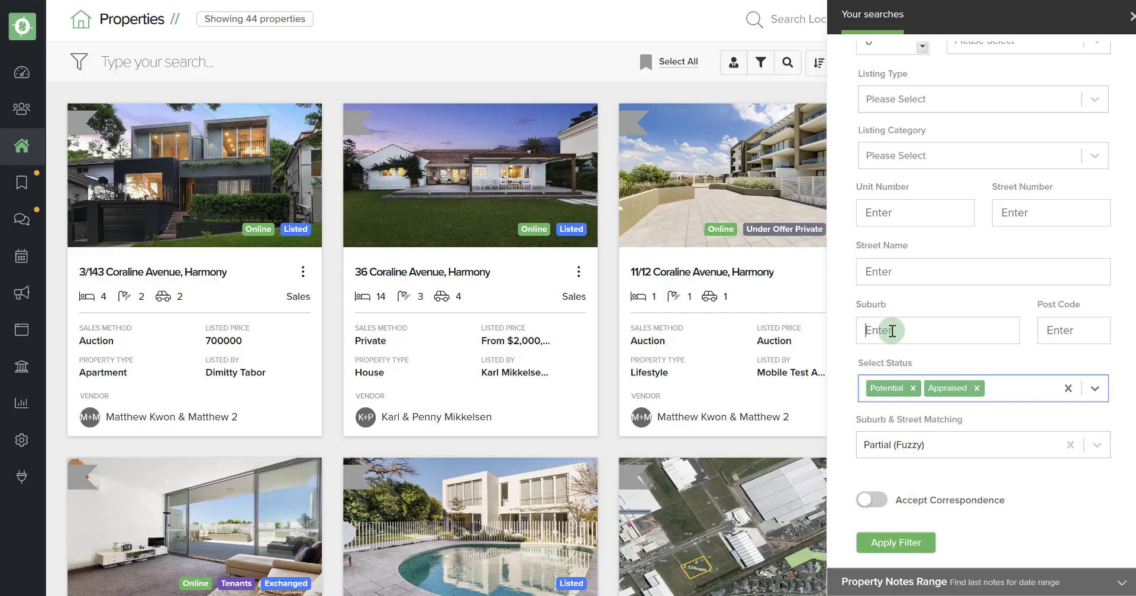
{"action": "left_click", "coordinate": [894, 272]}
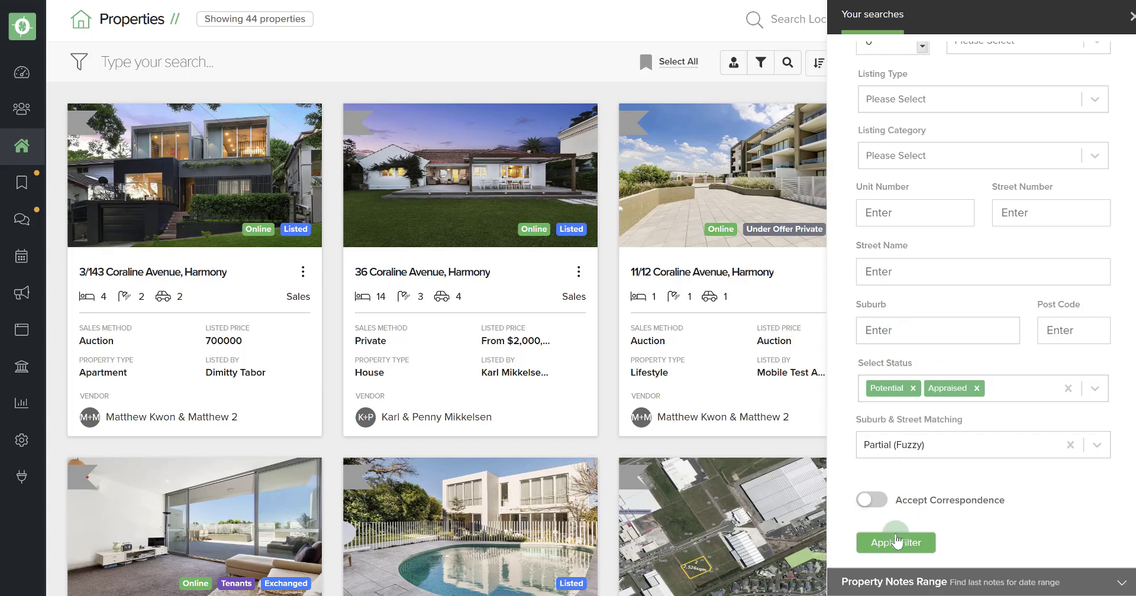
{"action": "left_click", "coordinate": [912, 388]}
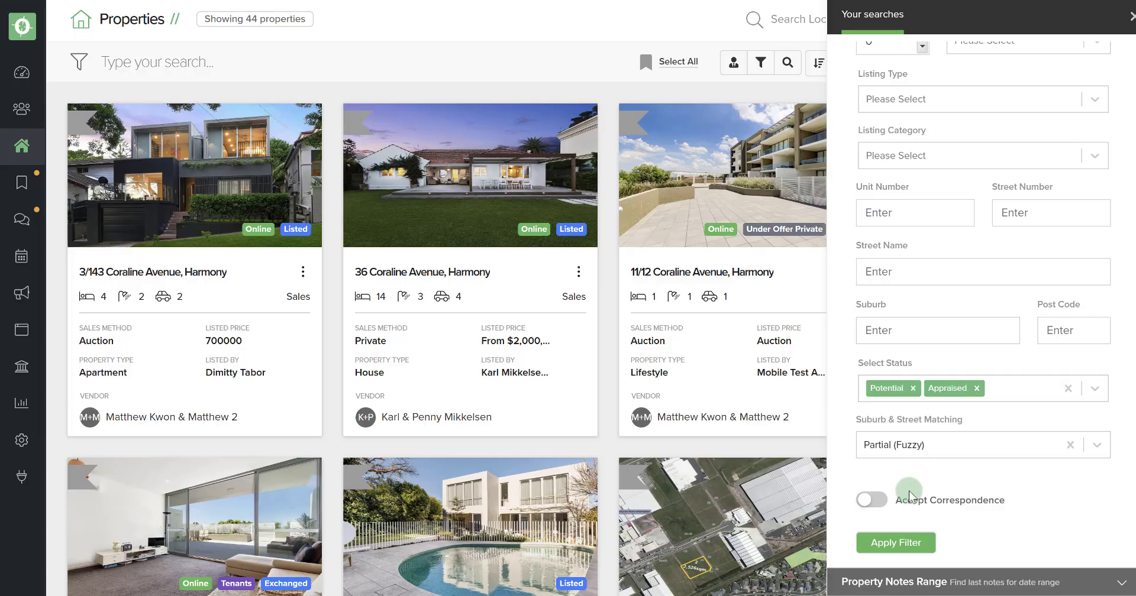
{"action": "left_click", "coordinate": [898, 543]}
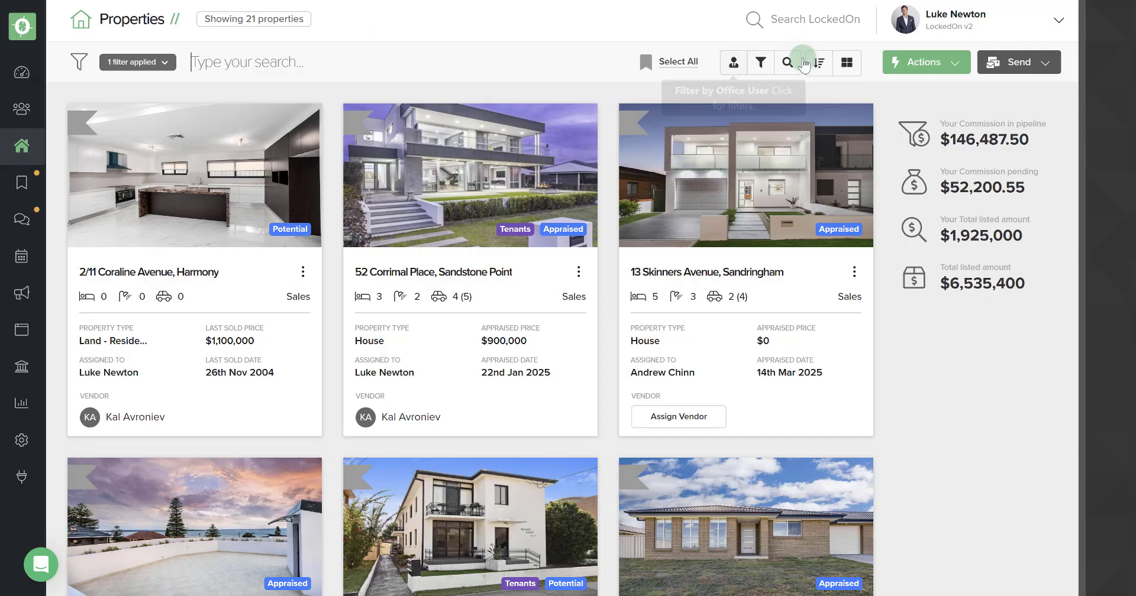
Start an email to the filtered properties' vendors using the "Digital CMA - Spring - Welcome email" template
{"action": "left_click", "coordinate": [1004, 58]}
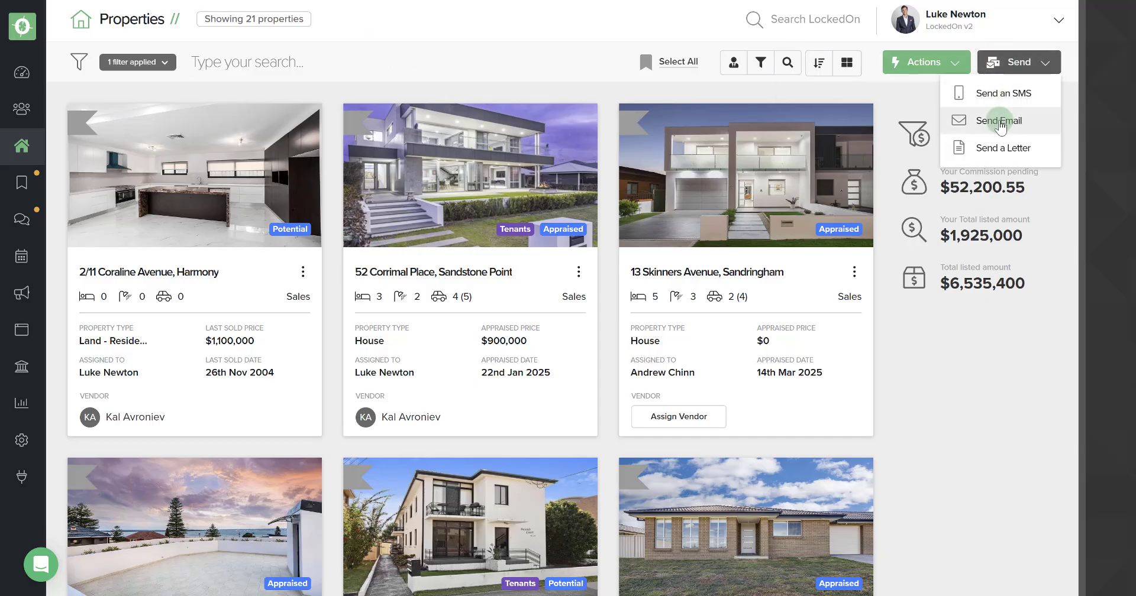
{"action": "left_click", "coordinate": [1000, 122]}
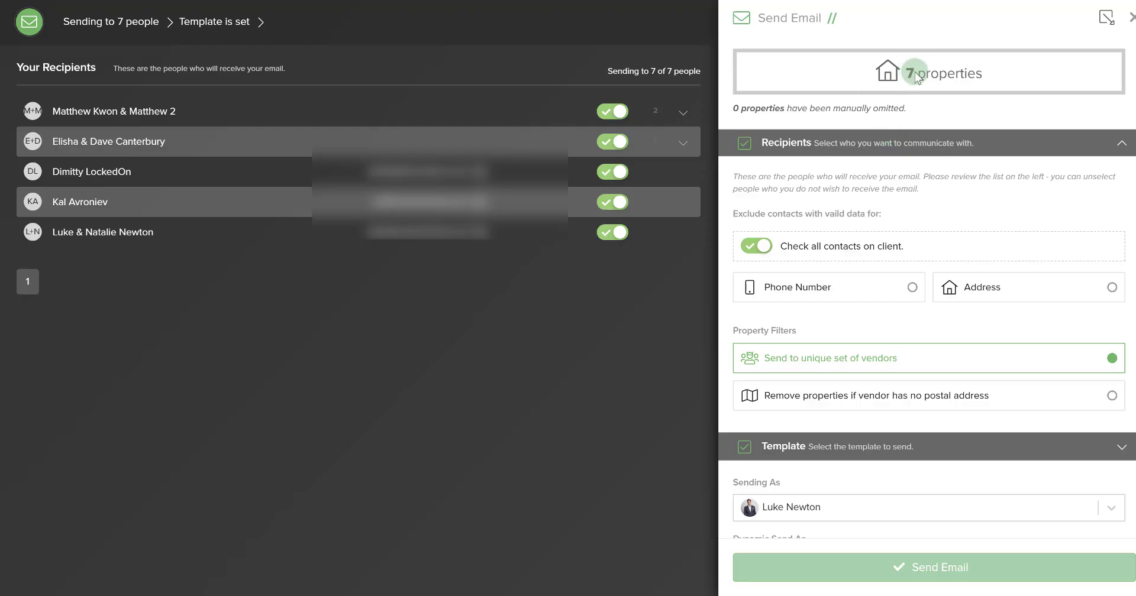
{"action": "left_click", "coordinate": [824, 445]}
{"action": "left_click", "coordinate": [791, 255]}
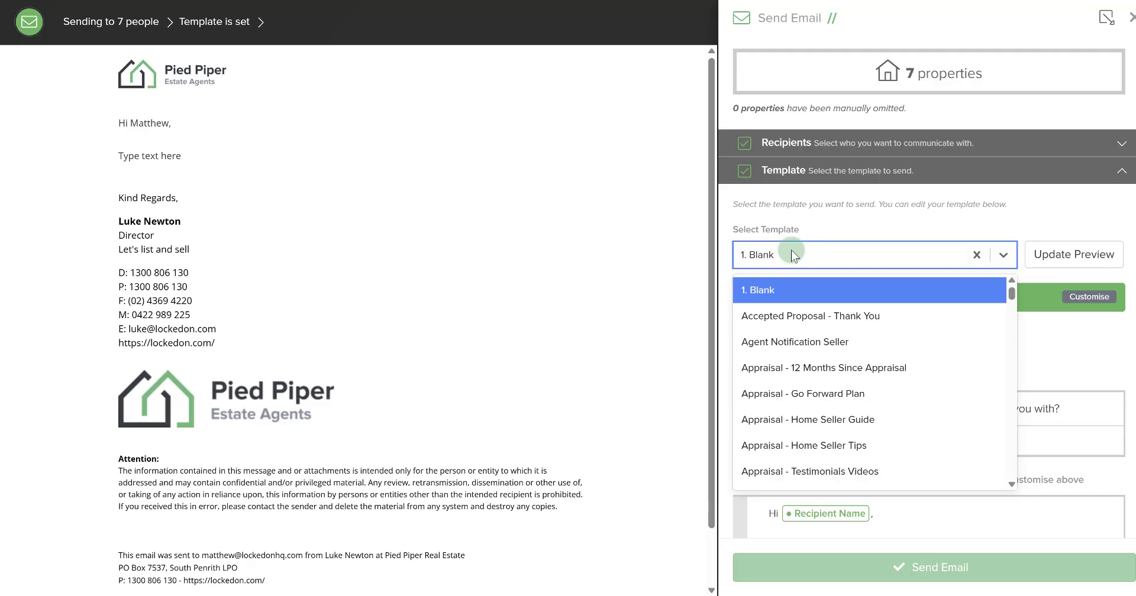
{"action": "type", "text": "cma"}
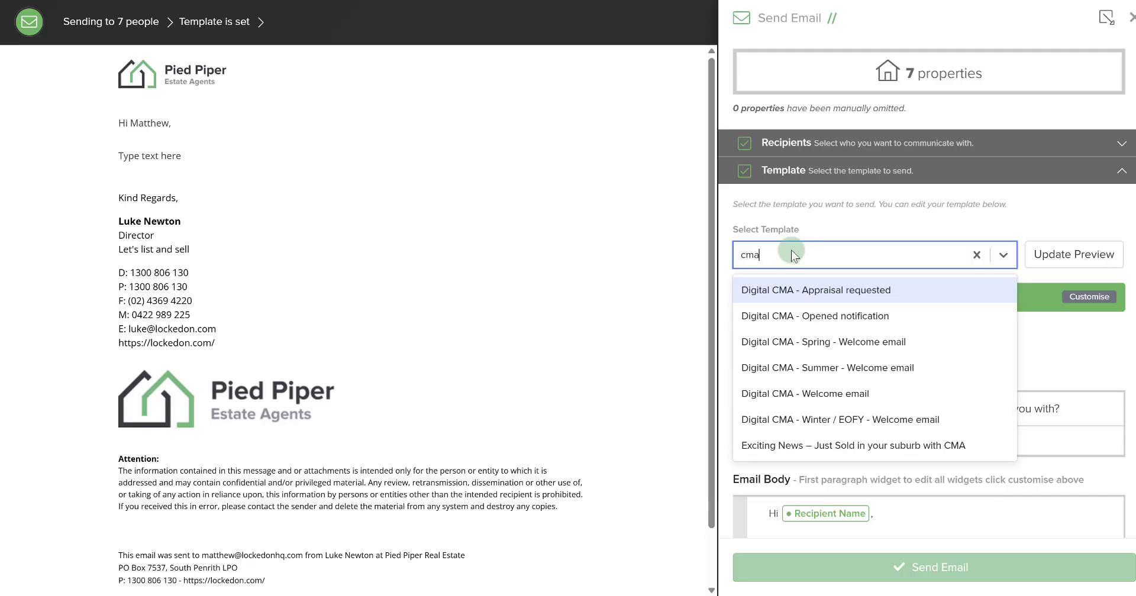
{"action": "left_click", "coordinate": [807, 342]}
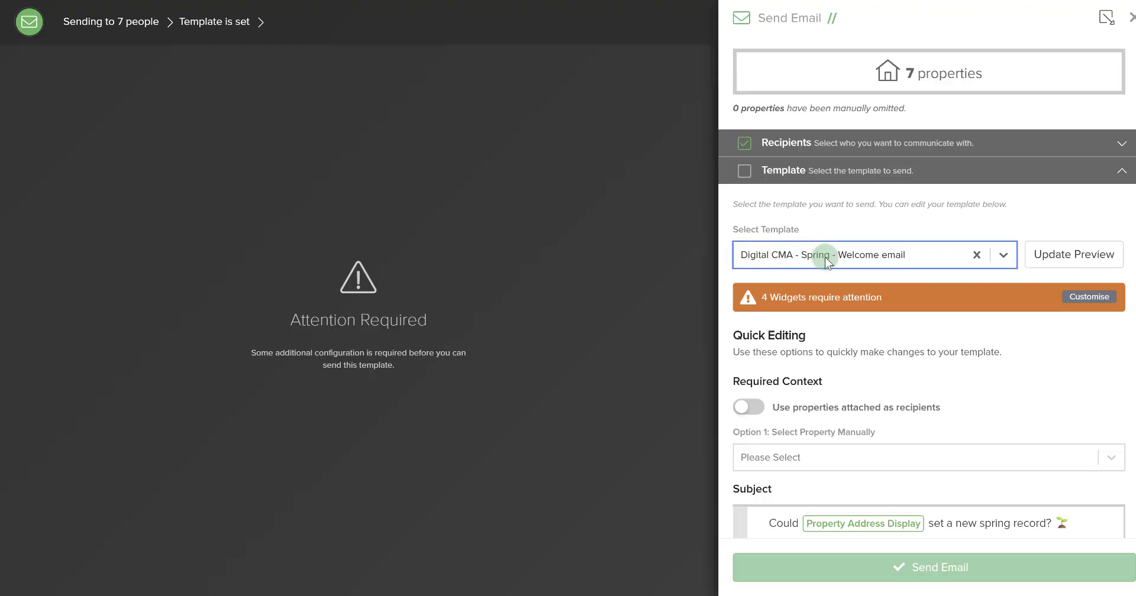
Set the email template to use the properties attached as recipients and review its rendered preview
{"action": "left_click", "coordinate": [750, 407]}
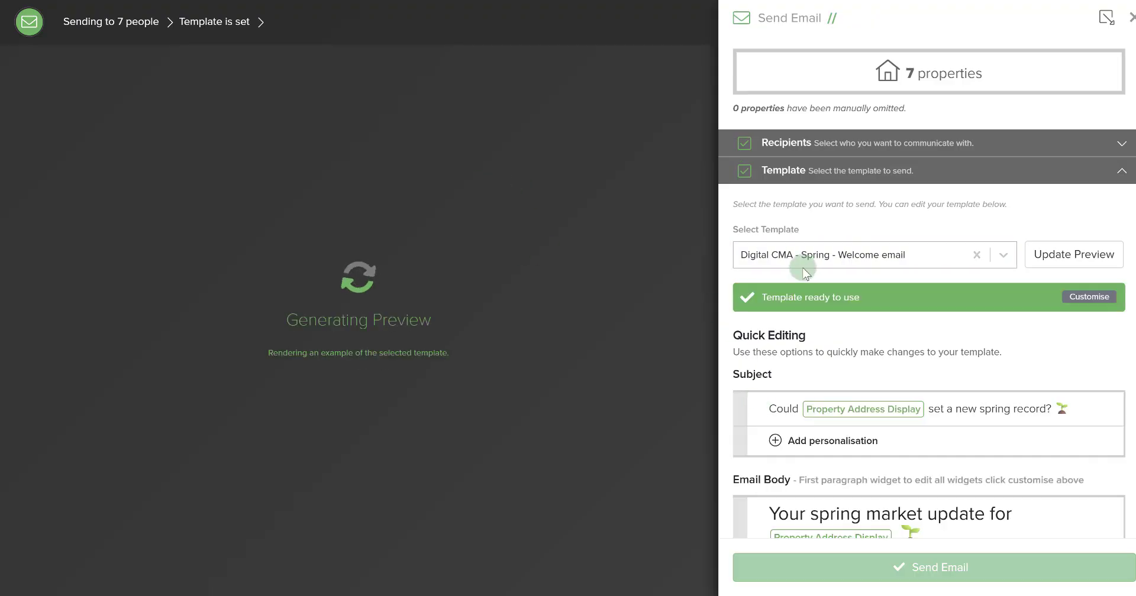
{"action": "scroll", "coordinate": [677, 283], "scroll_direction": "down", "scroll_amount": 10}
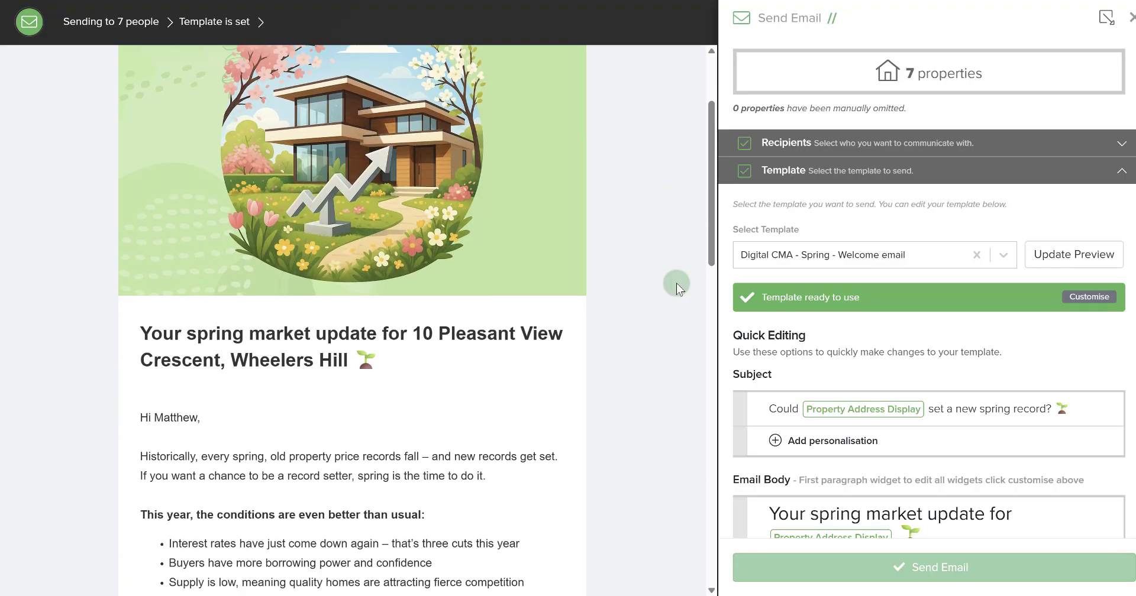
{"action": "scroll", "coordinate": [675, 282], "scroll_direction": "down", "scroll_amount": 3}
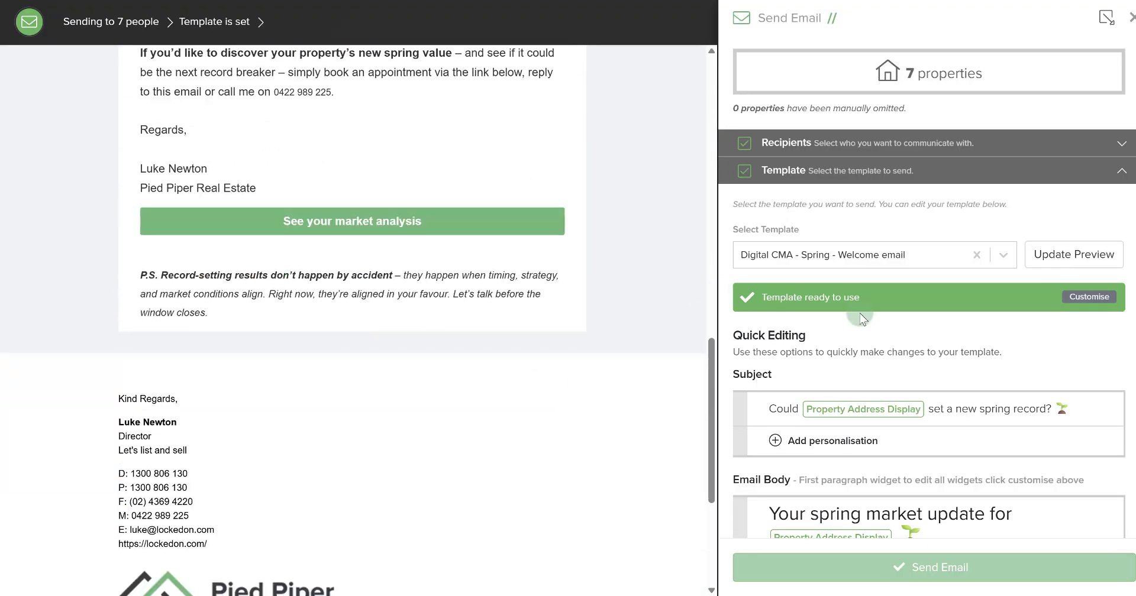
Set the email's dynamic sender to Assigned Agent and confirm the number of recipients as 7
{"action": "scroll", "coordinate": [859, 313], "scroll_direction": "down", "scroll_amount": 8}
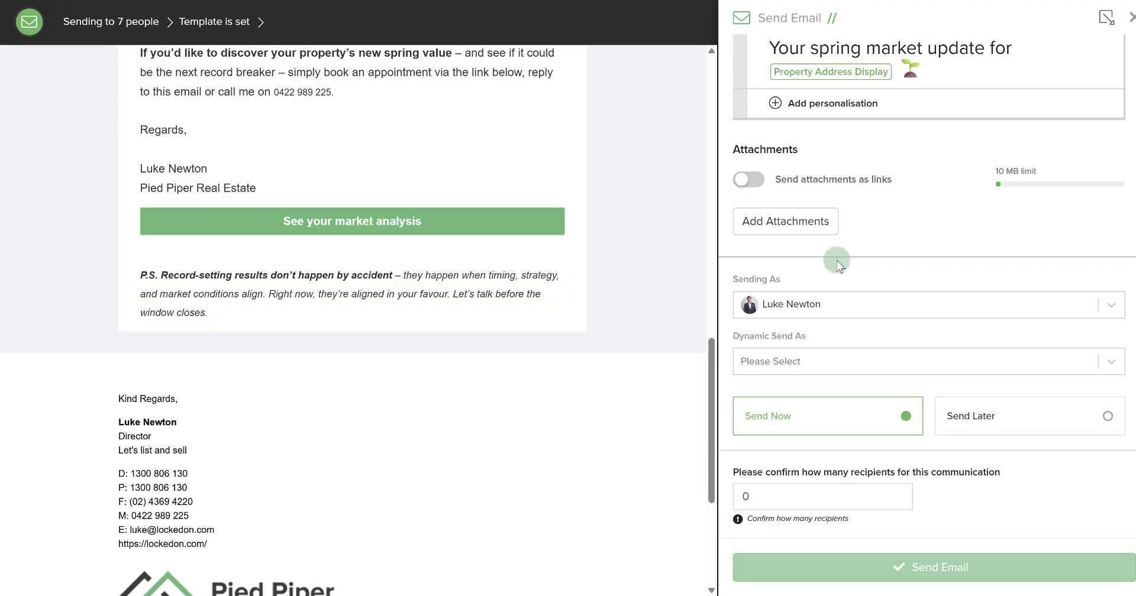
{"action": "left_click", "coordinate": [786, 359]}
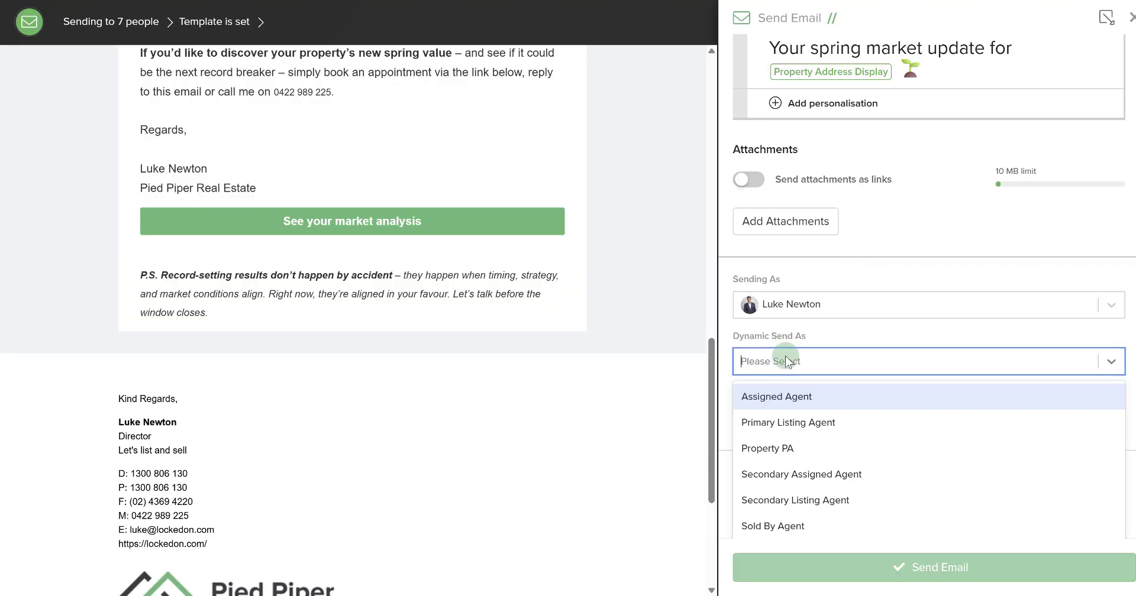
{"action": "left_click", "coordinate": [790, 396]}
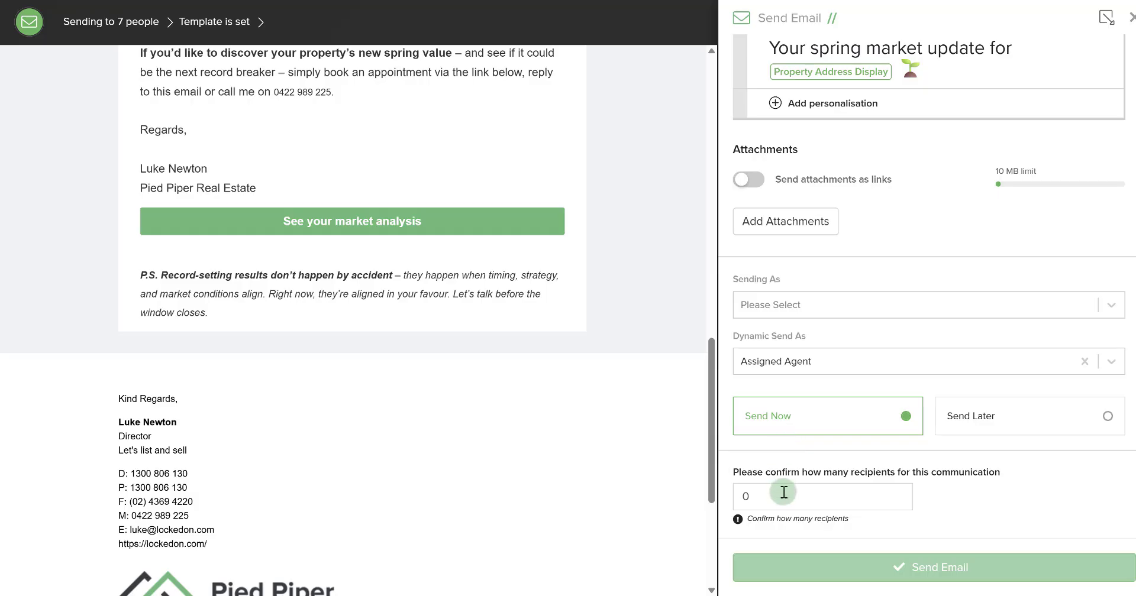
{"action": "left_click", "coordinate": [743, 495]}
{"action": "type", "text": "7"}
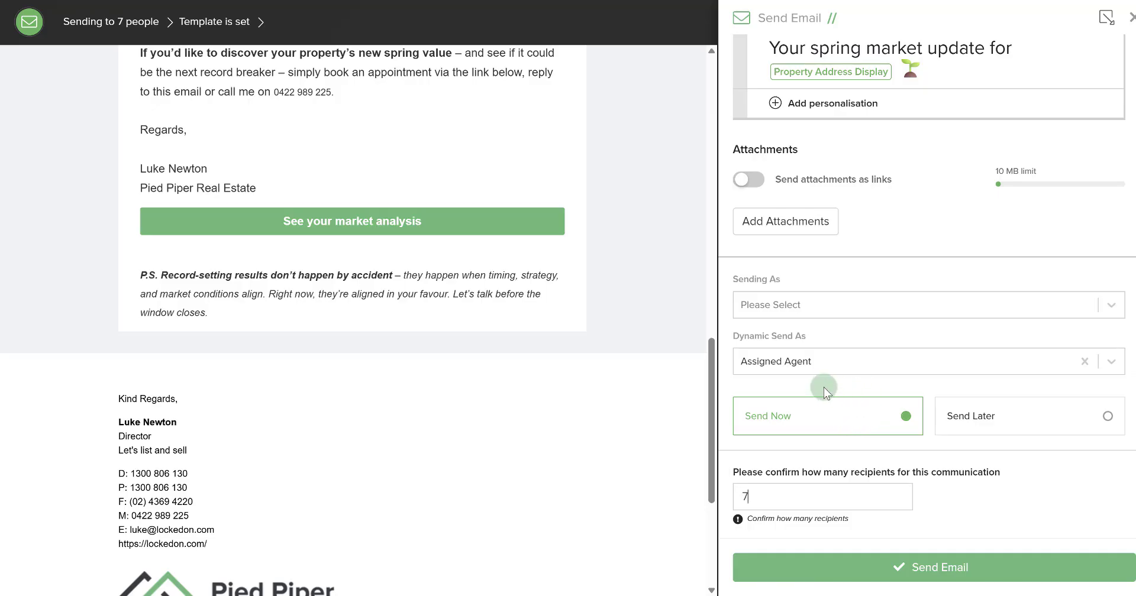
Schedule the email to send later, on 20/08/2026 at 10:00 AM, and submit it
{"action": "left_click", "coordinate": [962, 392]}
{"action": "scroll", "coordinate": [962, 391], "scroll_direction": "down", "scroll_amount": 1}
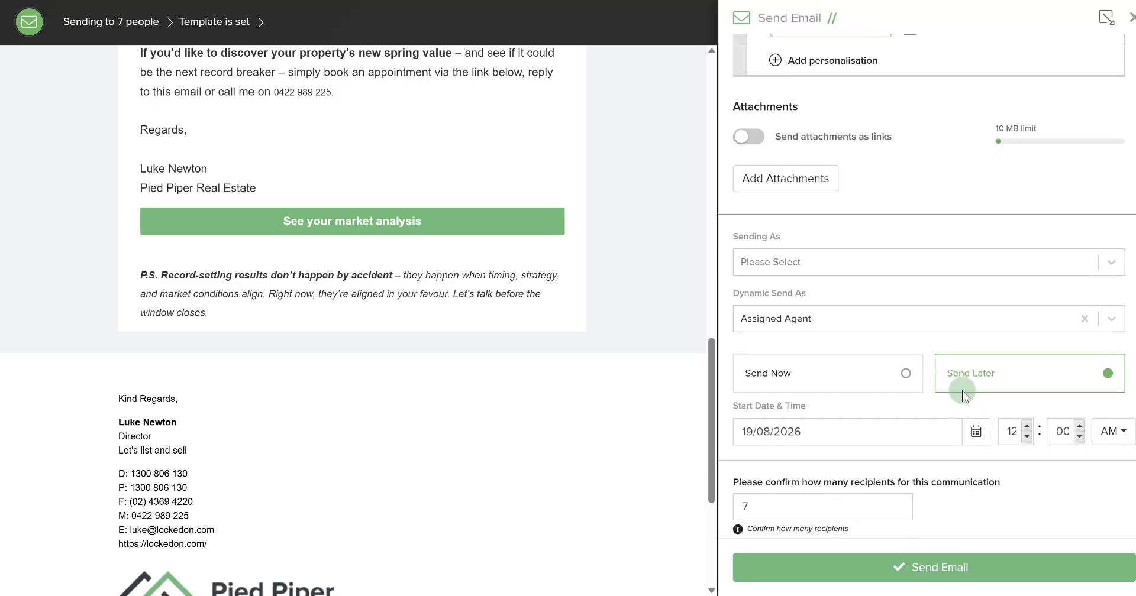
{"action": "left_click", "coordinate": [976, 431]}
{"action": "scroll", "coordinate": [894, 398], "scroll_direction": "down", "scroll_amount": 1}
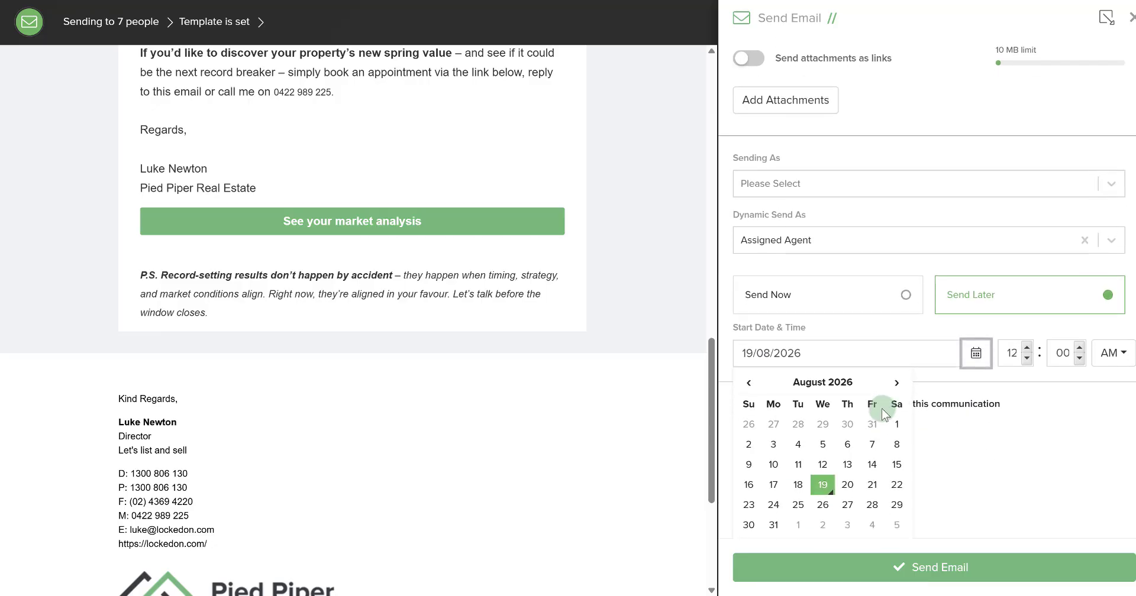
{"action": "left_click", "coordinate": [847, 485]}
{"action": "left_click", "coordinate": [1027, 427]}
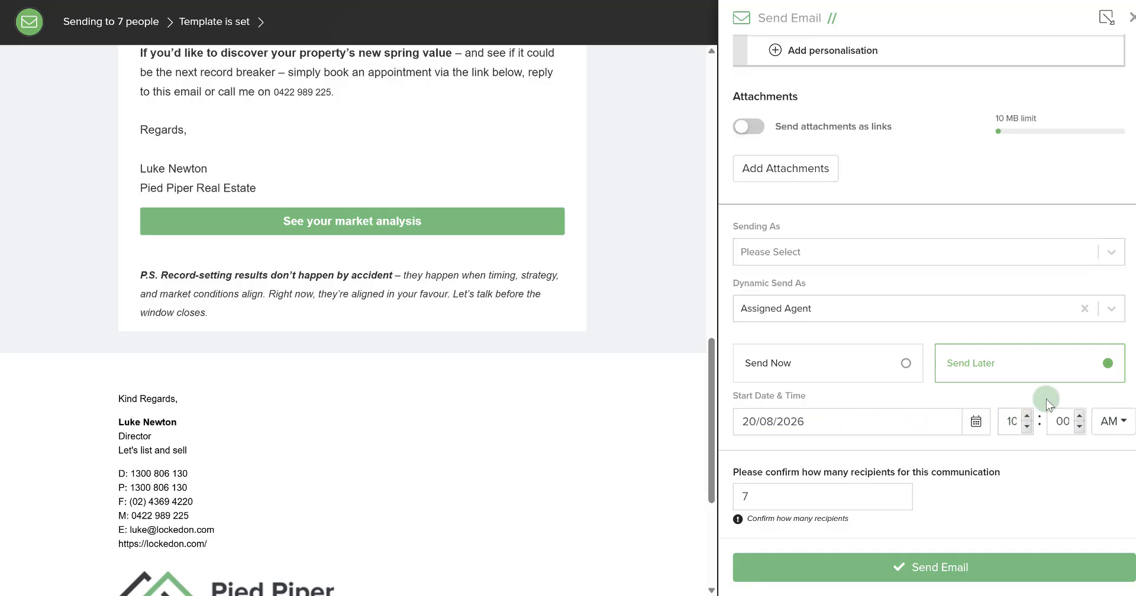
{"action": "left_click", "coordinate": [936, 568]}
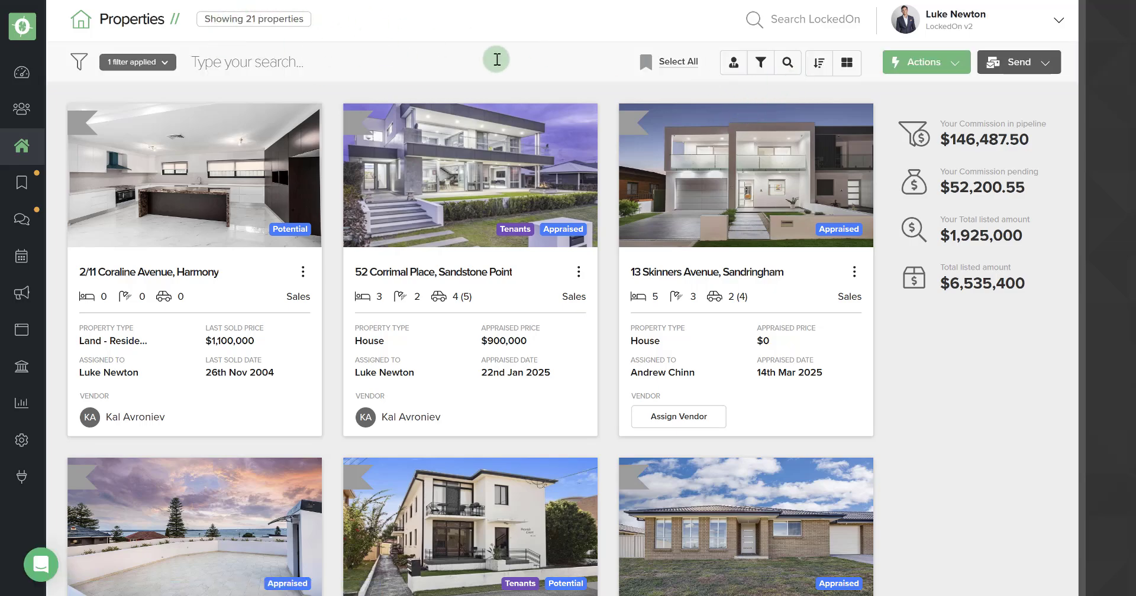
Start an SMS to the filtered properties' vendors using the "Digital CMA - Spring - Welcome SMS" template
{"action": "left_click", "coordinate": [1009, 62]}
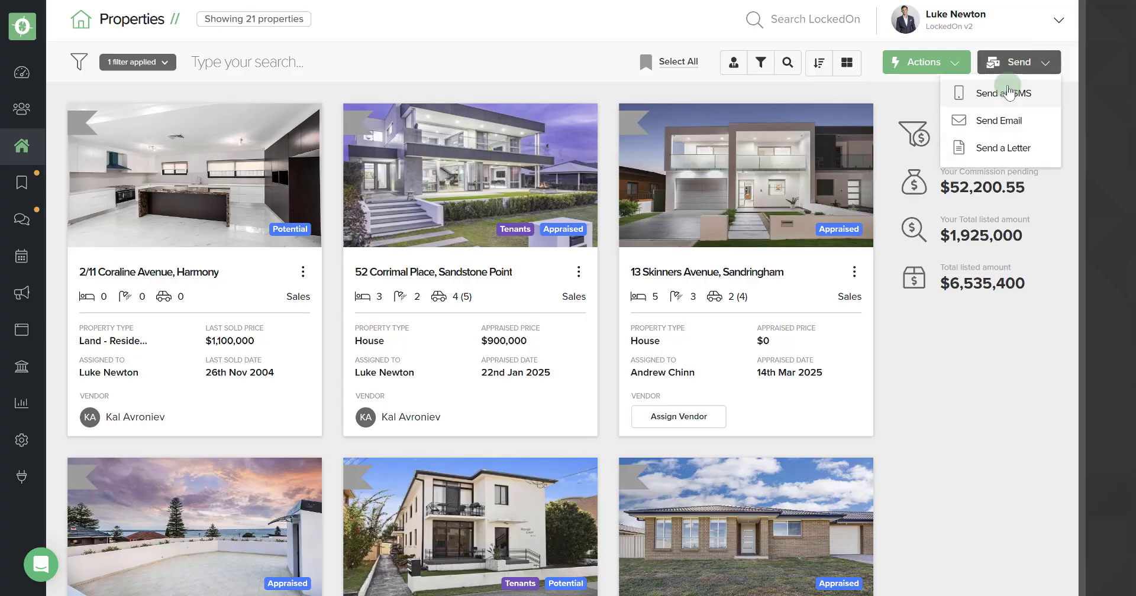
{"action": "left_click", "coordinate": [1010, 93]}
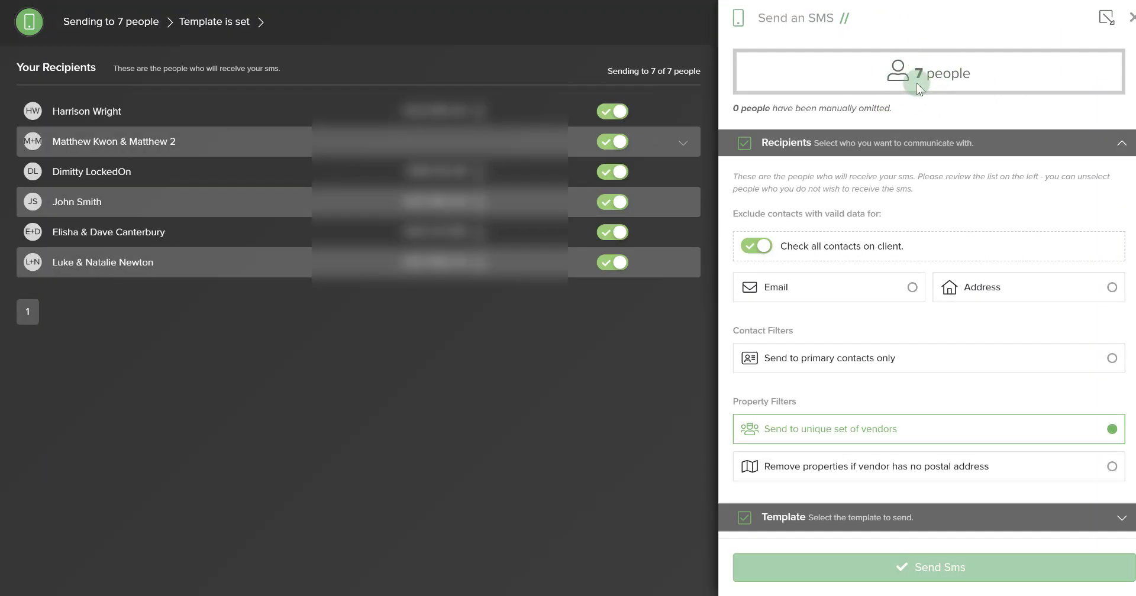
{"action": "scroll", "coordinate": [917, 88], "scroll_direction": "down", "scroll_amount": 4}
{"action": "left_click", "coordinate": [817, 293]}
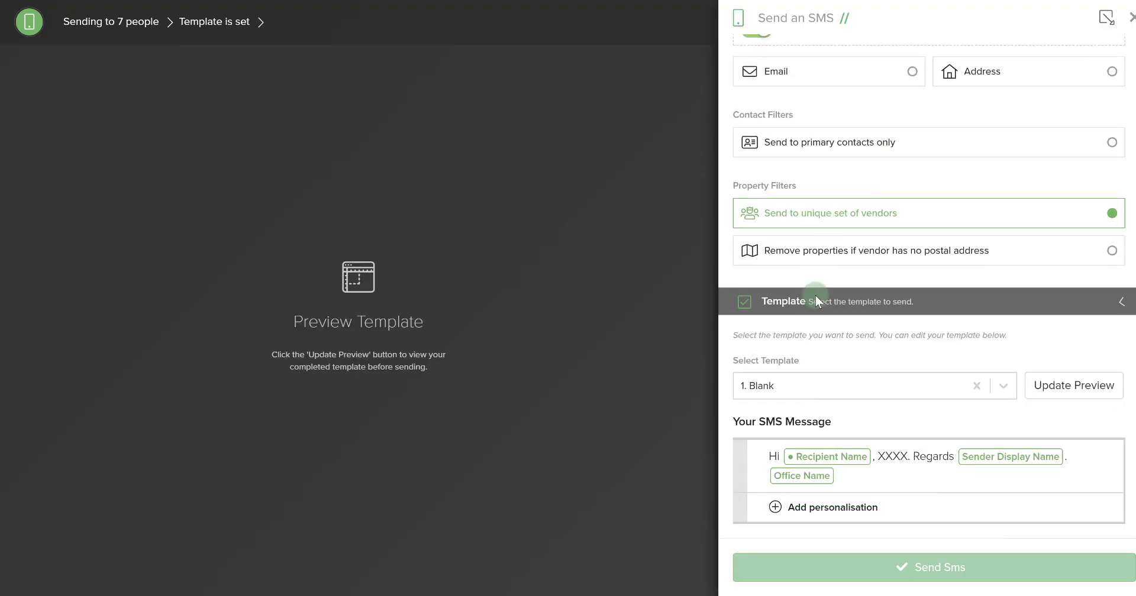
{"action": "left_click", "coordinate": [788, 95]}
{"action": "type", "text": "cma"}
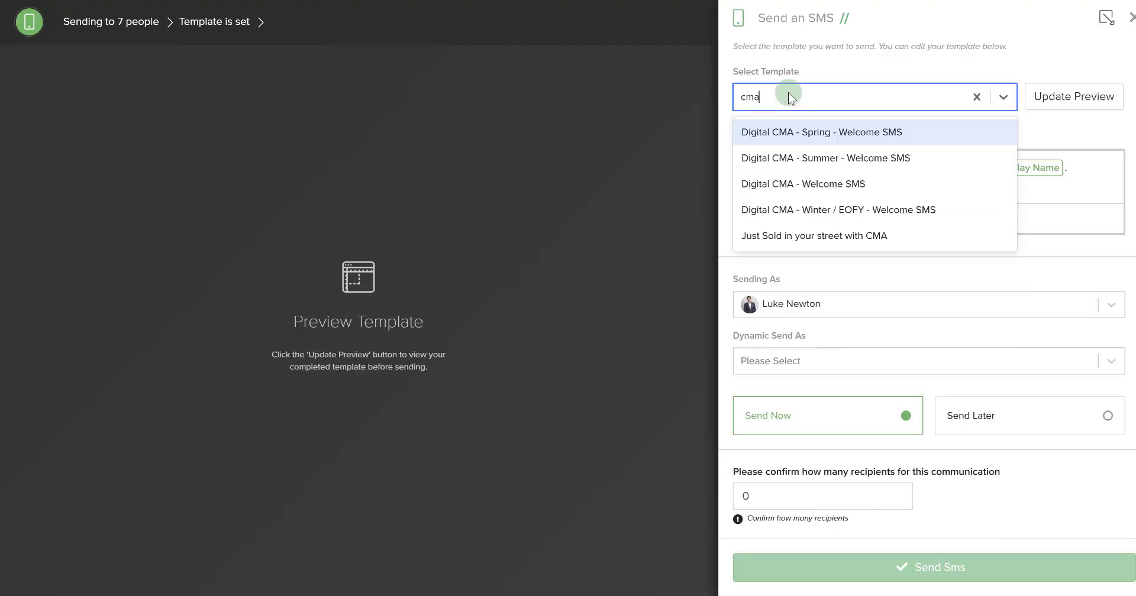
{"action": "left_click", "coordinate": [803, 129]}
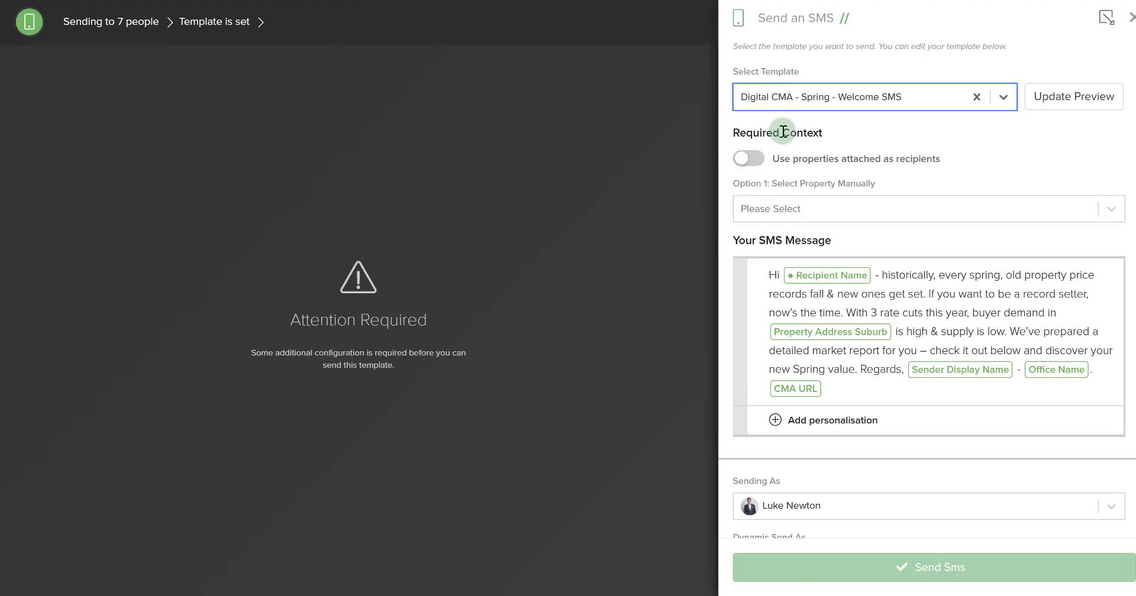
Set the SMS template to use the properties attached as recipients and update its preview
{"action": "left_click", "coordinate": [756, 161]}
{"action": "left_click", "coordinate": [1041, 107]}
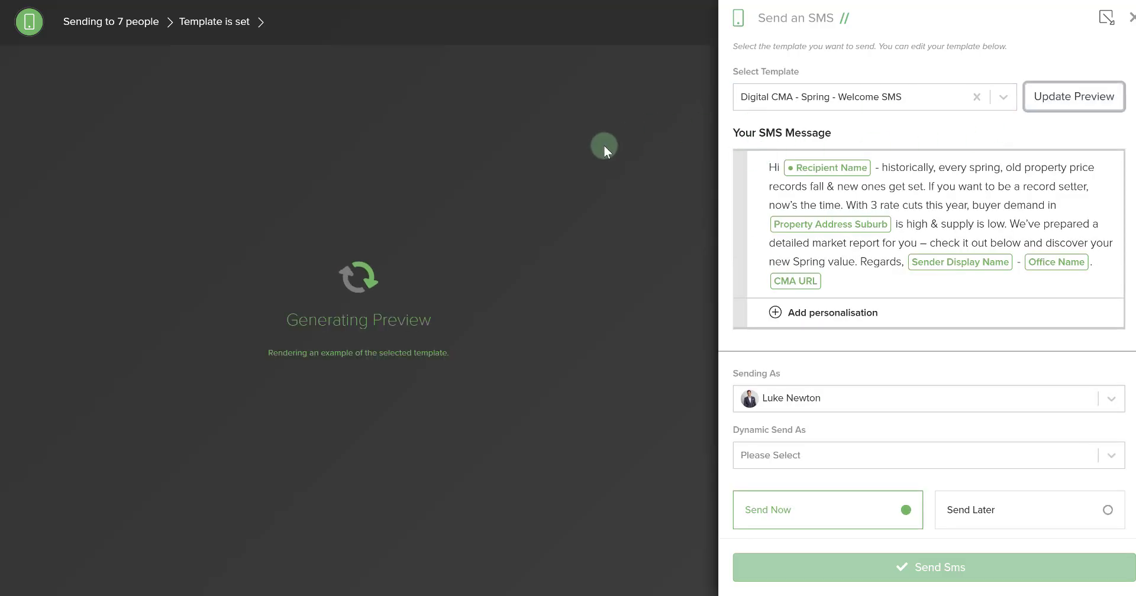
{"action": "scroll", "coordinate": [798, 190], "scroll_direction": "down", "scroll_amount": 2}
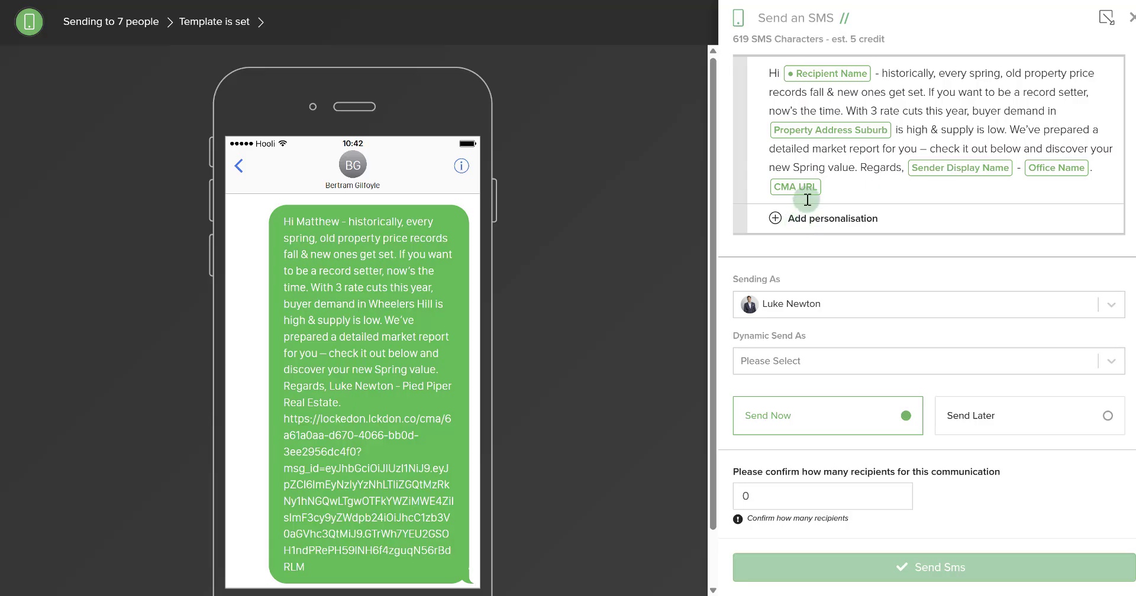
Set the SMS's dynamic sender to Assigned Agent and confirm the number of recipients as 7
{"action": "left_click", "coordinate": [775, 358]}
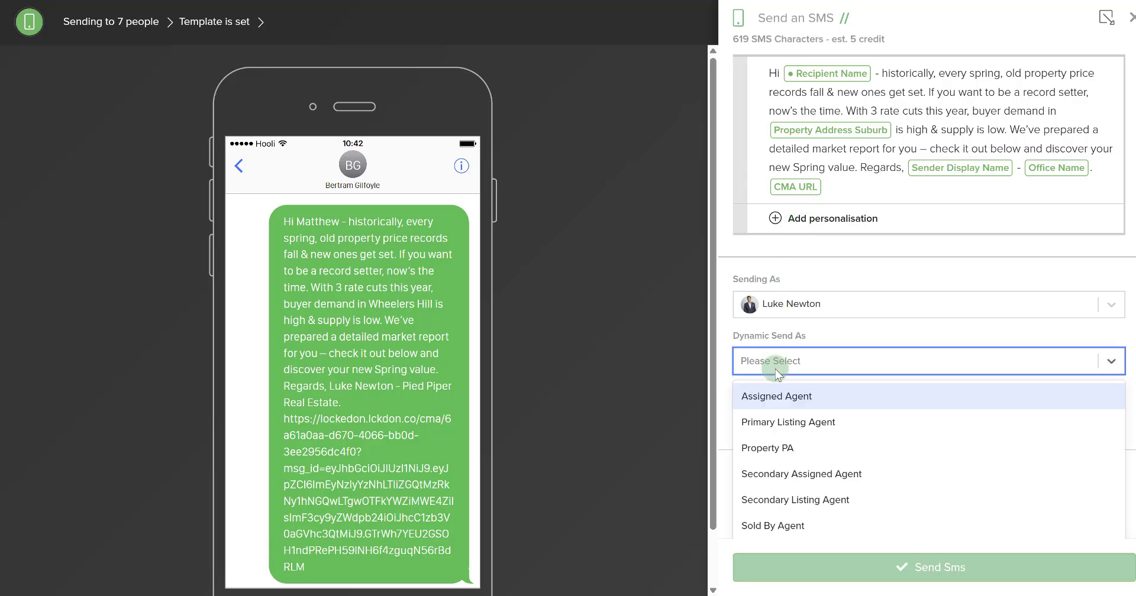
{"action": "left_click", "coordinate": [783, 398]}
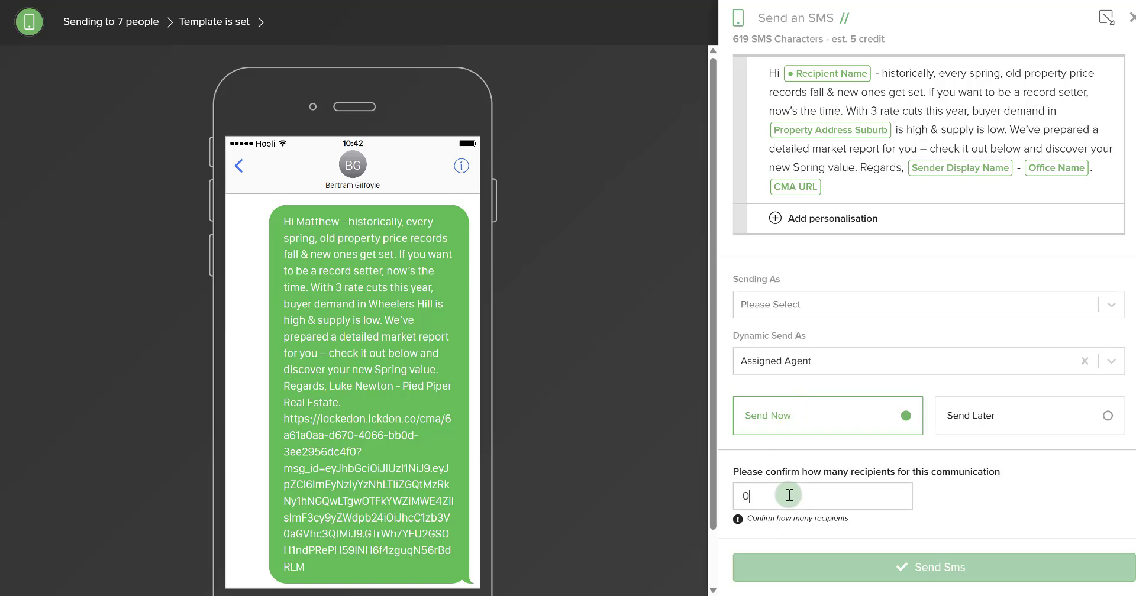
{"action": "type", "text": "7"}
Schedule the SMS to send later on 20/08/2026, adjusting its start hour, and submit it
{"action": "left_click", "coordinate": [1003, 421]}
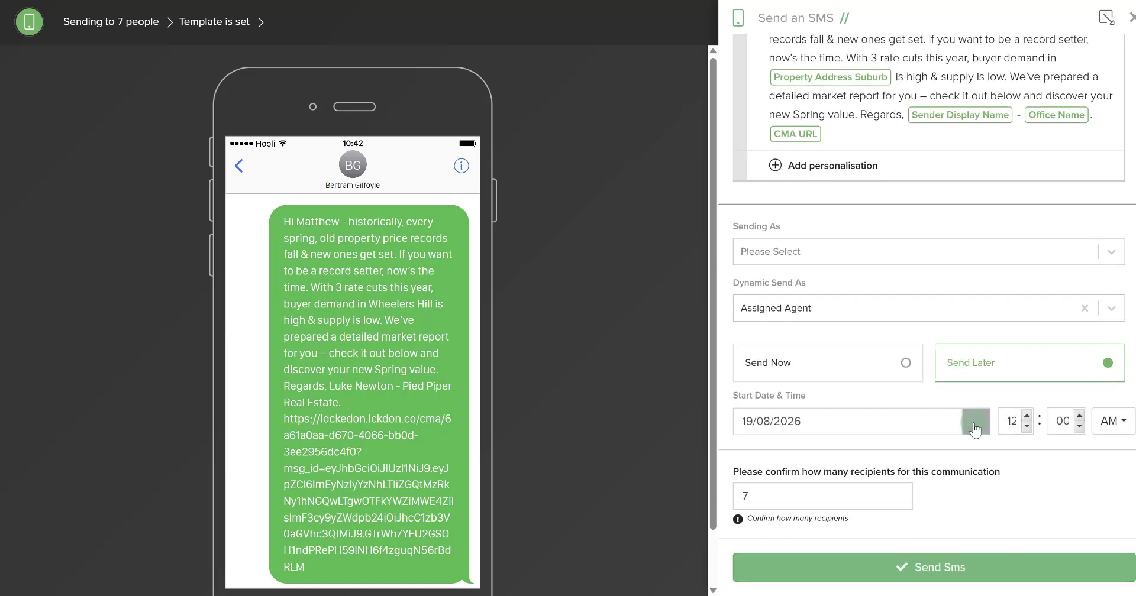
{"action": "left_click", "coordinate": [975, 422]}
{"action": "left_click", "coordinate": [846, 485]}
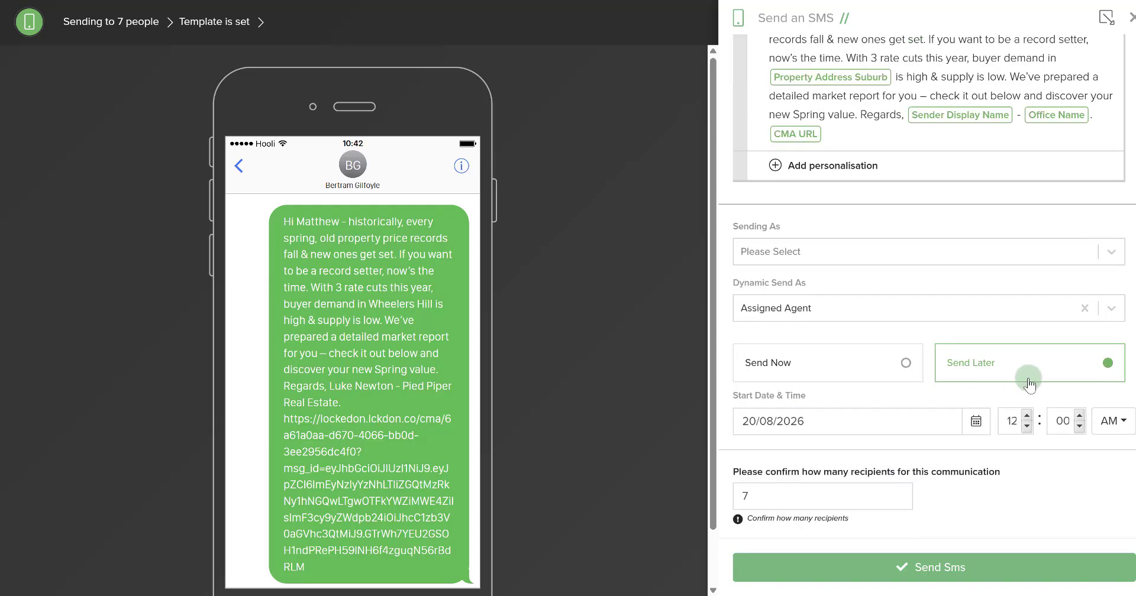
{"action": "left_click", "coordinate": [1027, 426]}
{"action": "left_click", "coordinate": [911, 565]}
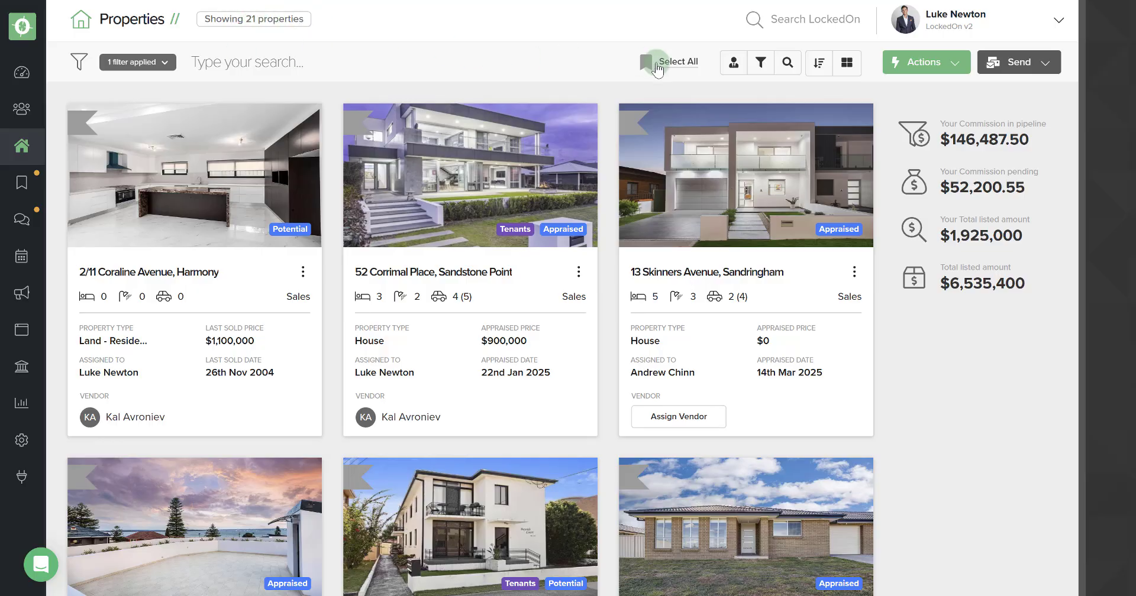
Filter the properties with the Property Assigned To common search, choosing the signed-in agent as the office user
{"action": "left_click", "coordinate": [787, 64]}
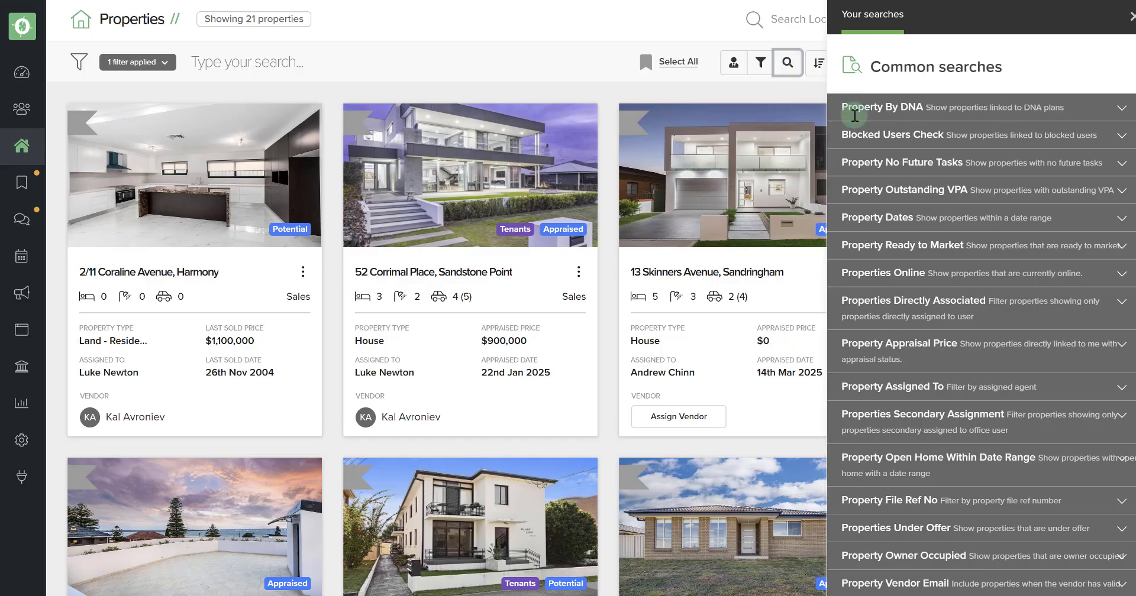
{"action": "left_click", "coordinate": [882, 386]}
{"action": "scroll", "coordinate": [887, 355], "scroll_direction": "down", "scroll_amount": 2}
{"action": "left_click", "coordinate": [885, 300]}
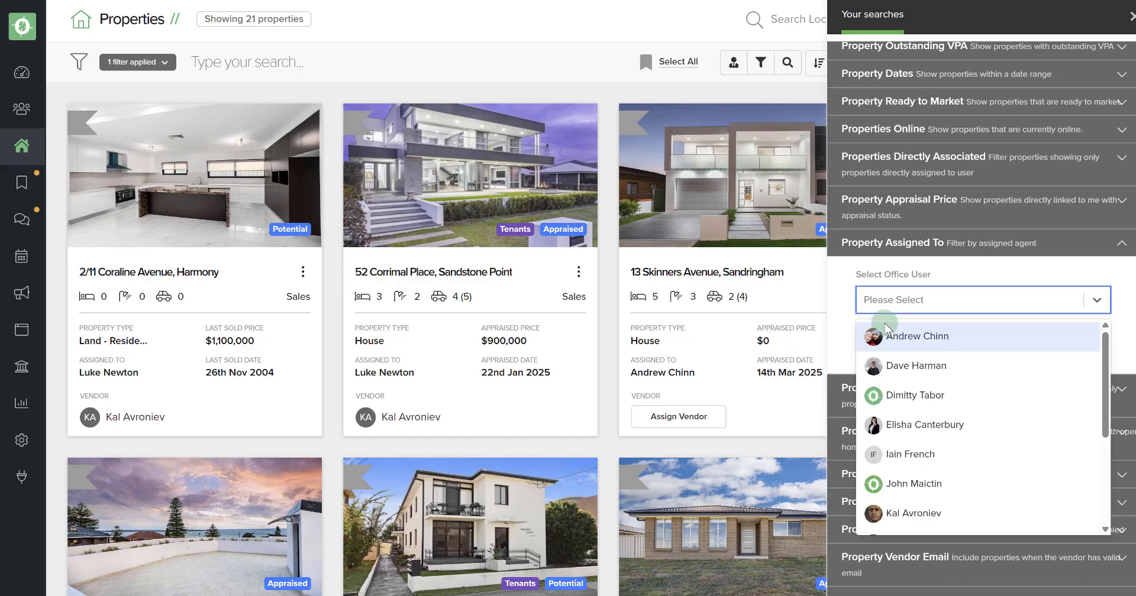
{"action": "type", "text": "luke"}
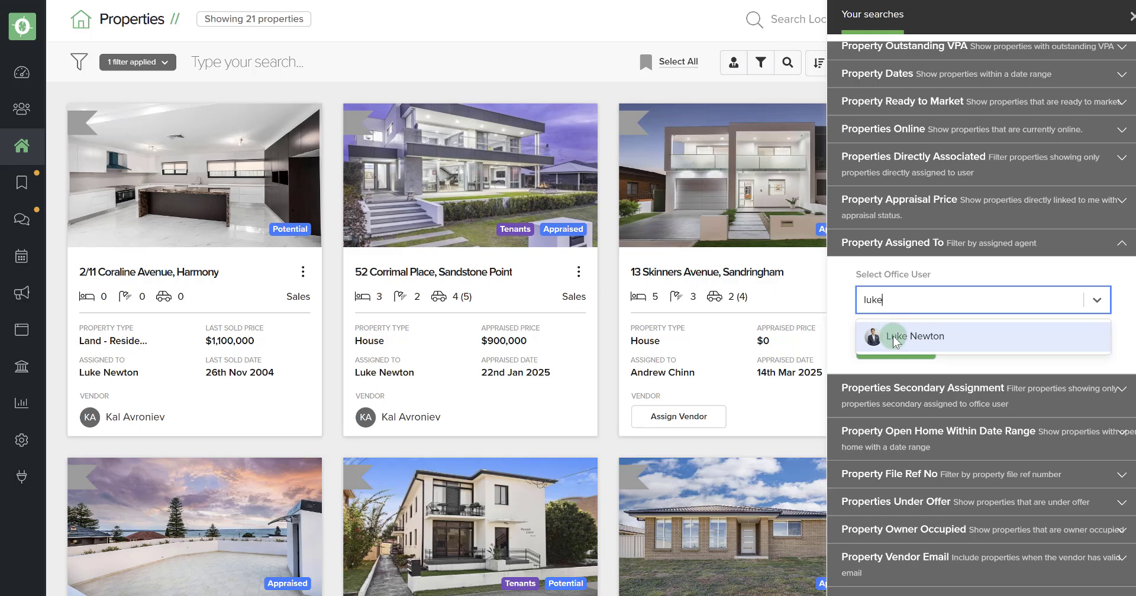
{"action": "left_click", "coordinate": [888, 333]}
{"action": "left_click", "coordinate": [897, 351]}
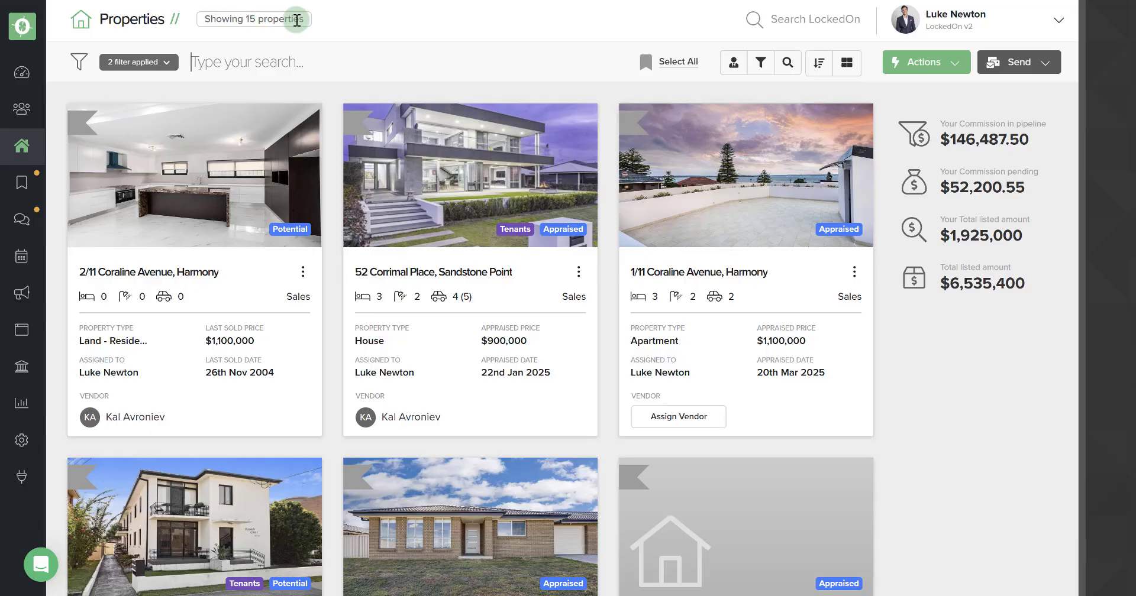
Start an email to the filtered properties' vendors using the "Digital CMA - Spring - Welcome email" template with the properties attached as recipients
{"action": "left_click", "coordinate": [1013, 64]}
{"action": "left_click", "coordinate": [1004, 123]}
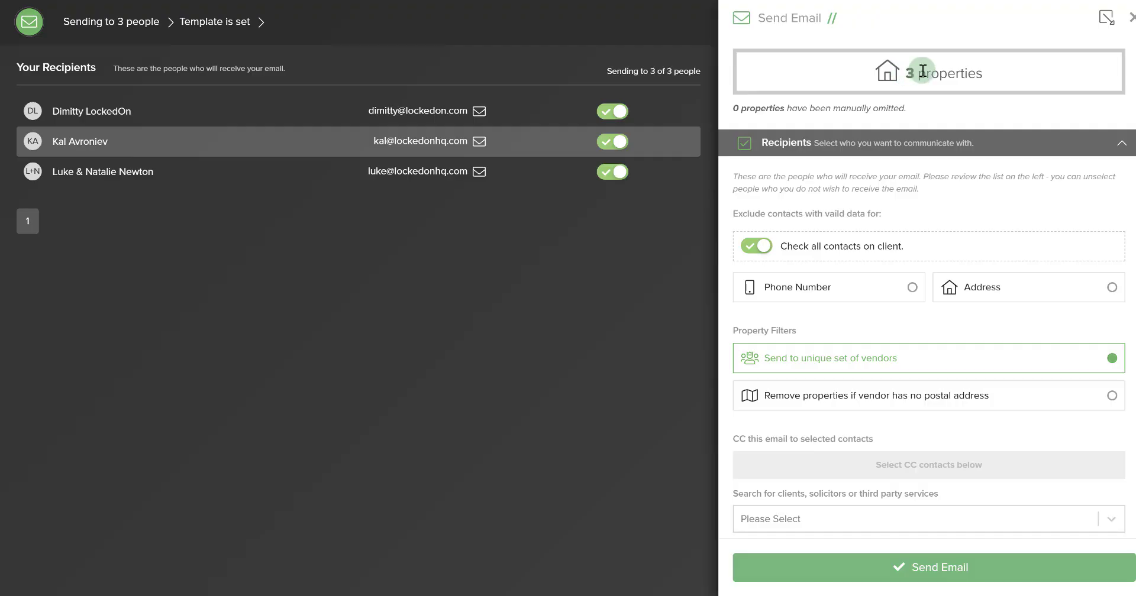
{"action": "scroll", "coordinate": [818, 344], "scroll_direction": "down", "scroll_amount": 4}
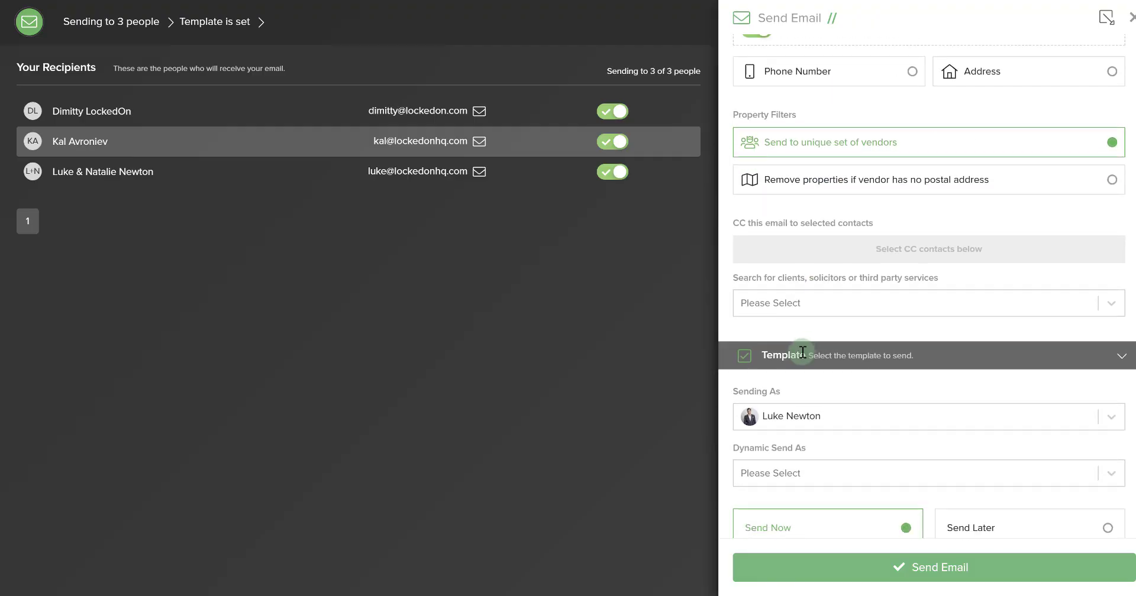
{"action": "left_click", "coordinate": [803, 354]}
{"action": "scroll", "coordinate": [784, 127], "scroll_direction": "up", "scroll_amount": 3}
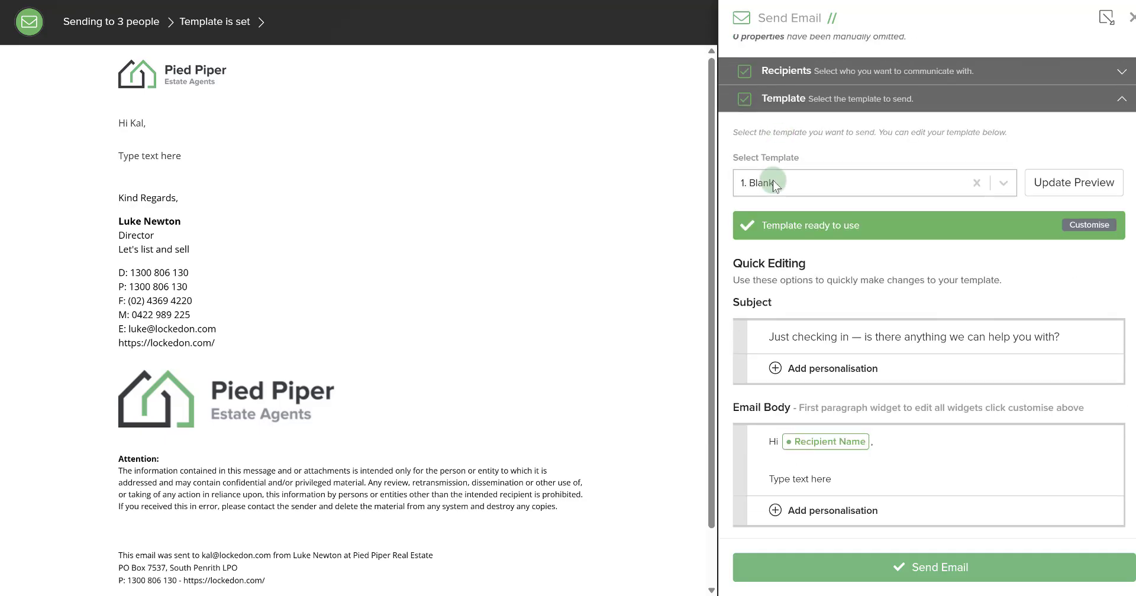
{"action": "left_click", "coordinate": [773, 183]}
{"action": "type", "text": "sprin"}
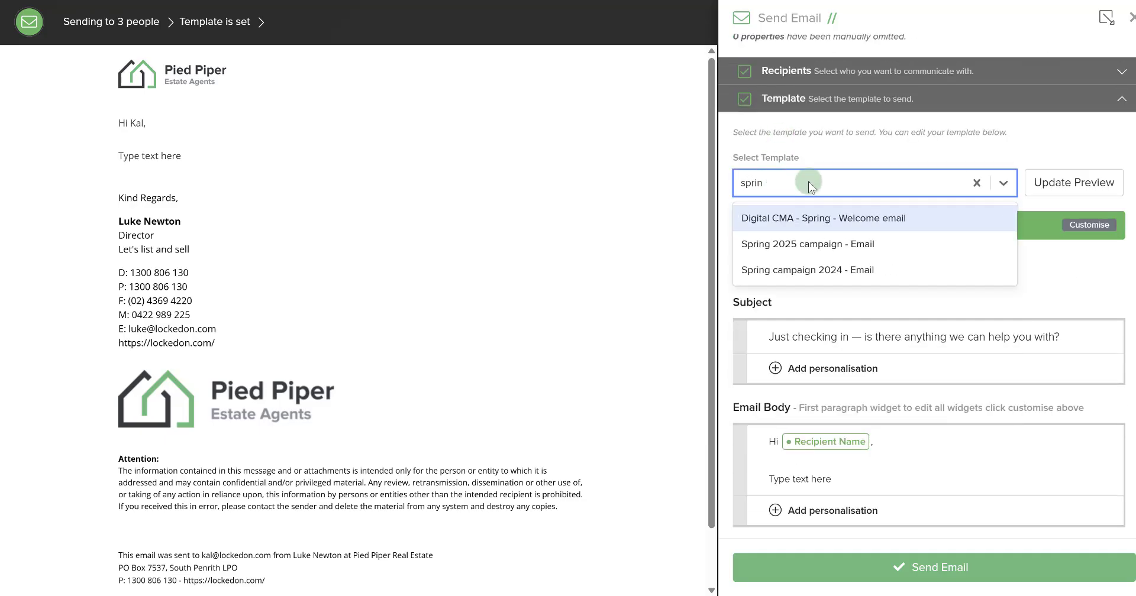
{"action": "left_click", "coordinate": [864, 218]}
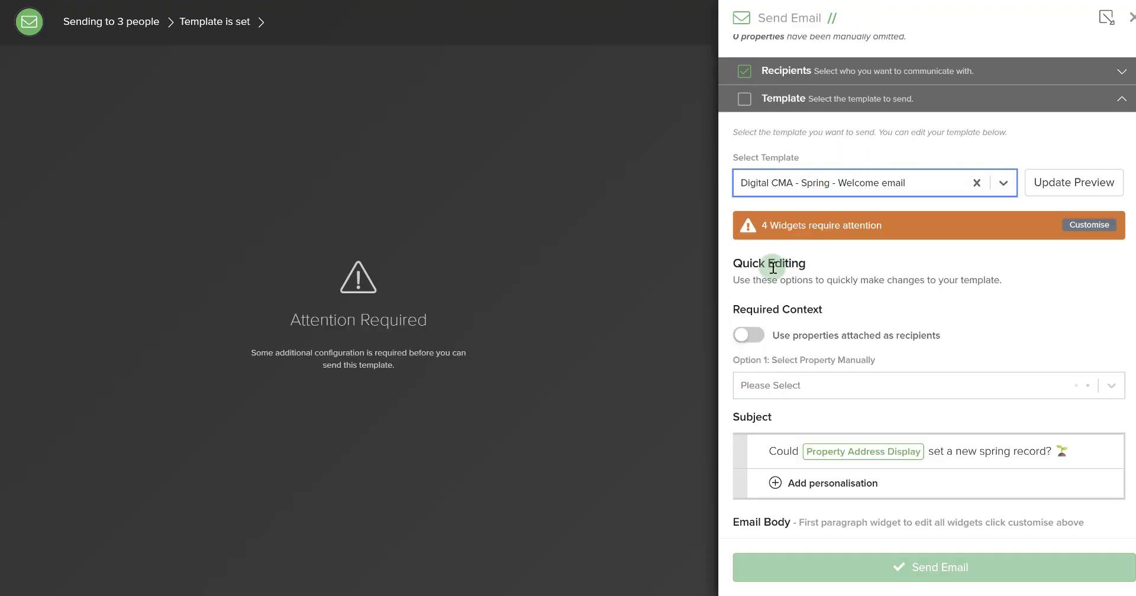
{"action": "left_click", "coordinate": [751, 336]}
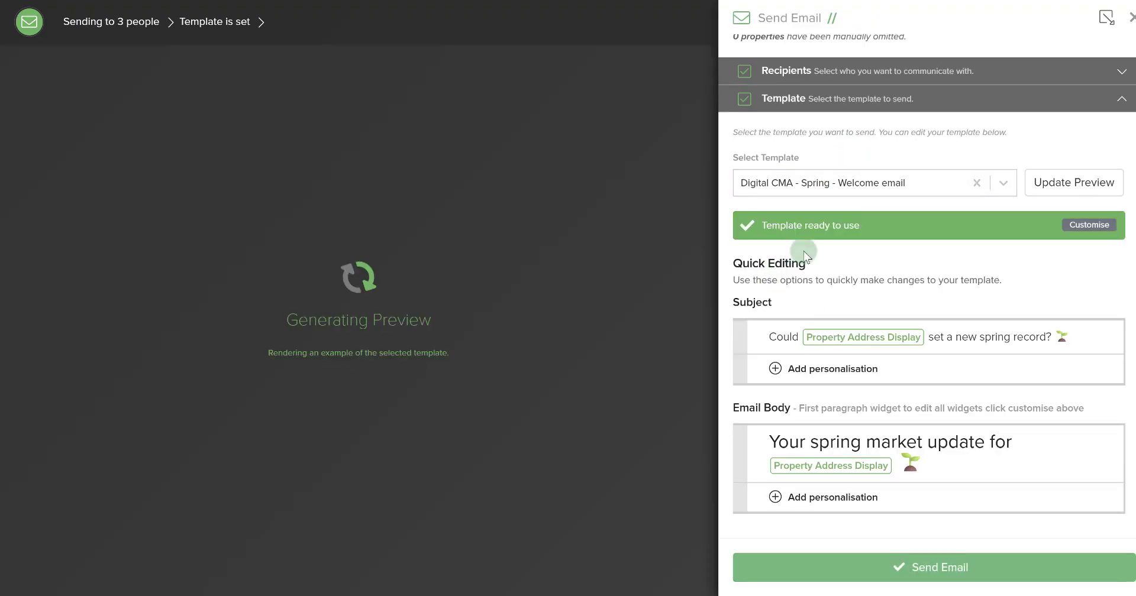
Select the assigned agent as the email's Sending As user and close the email without sending it
{"action": "scroll", "coordinate": [804, 252], "scroll_direction": "down", "scroll_amount": 5}
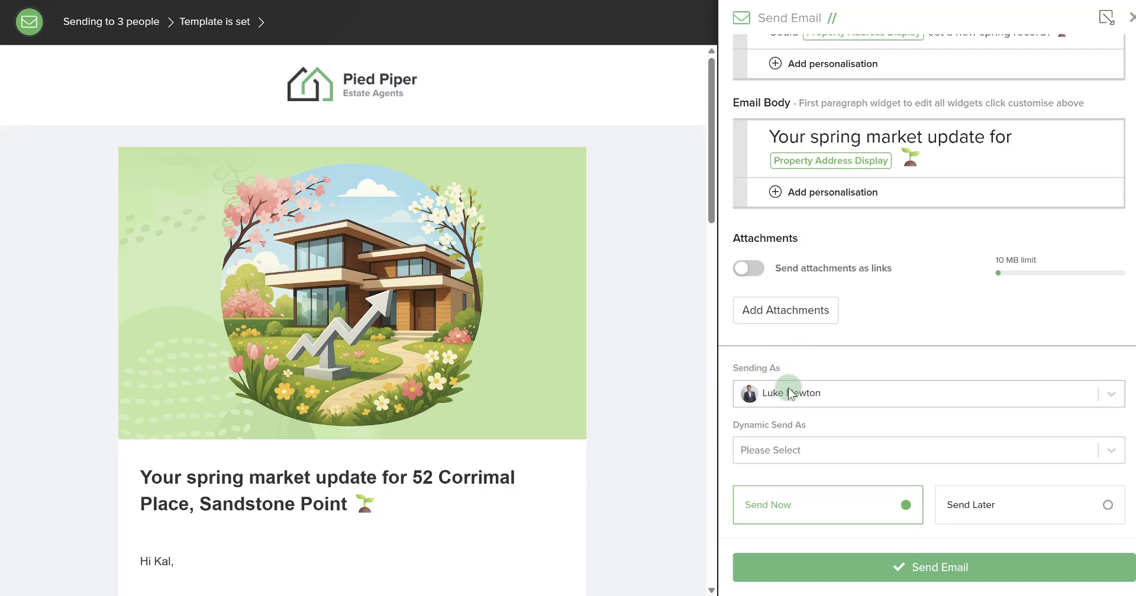
{"action": "left_click", "coordinate": [787, 391]}
{"action": "left_click", "coordinate": [799, 355]}
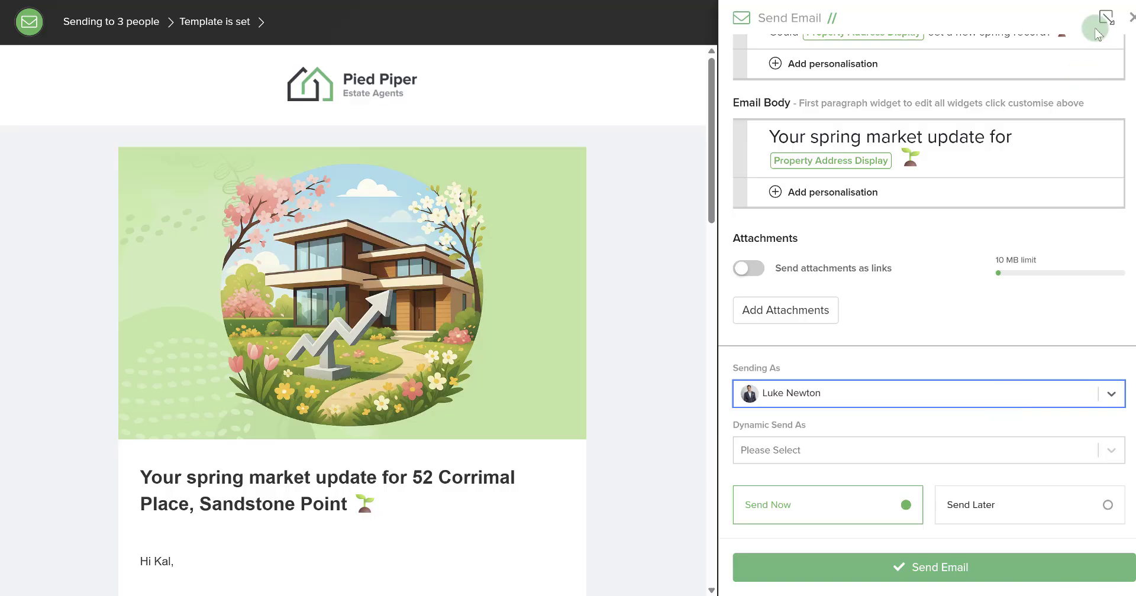
{"action": "left_click", "coordinate": [1132, 18]}
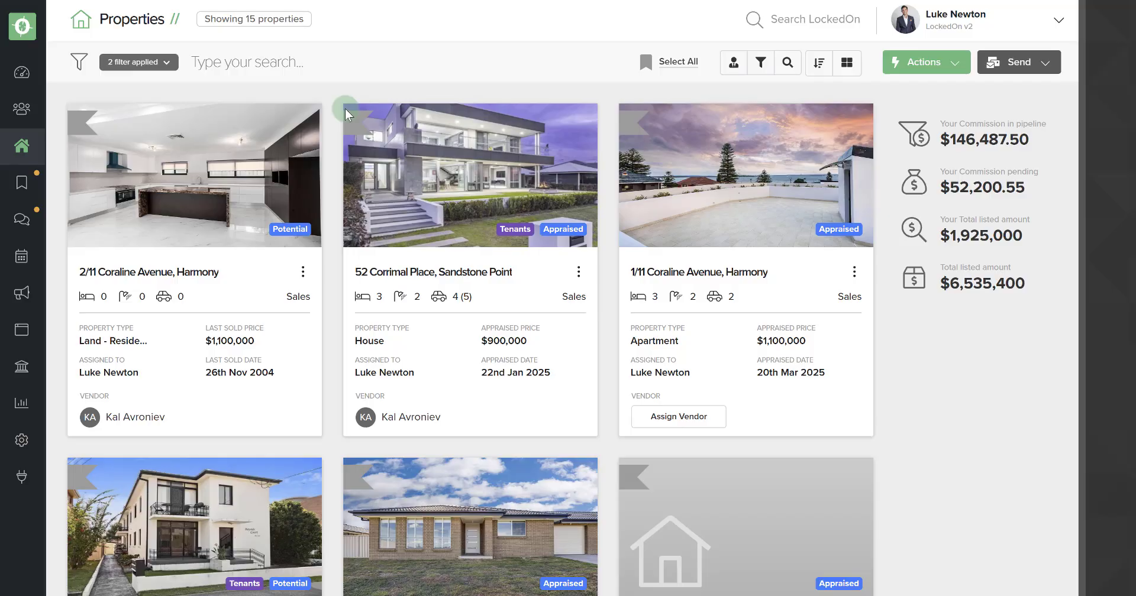